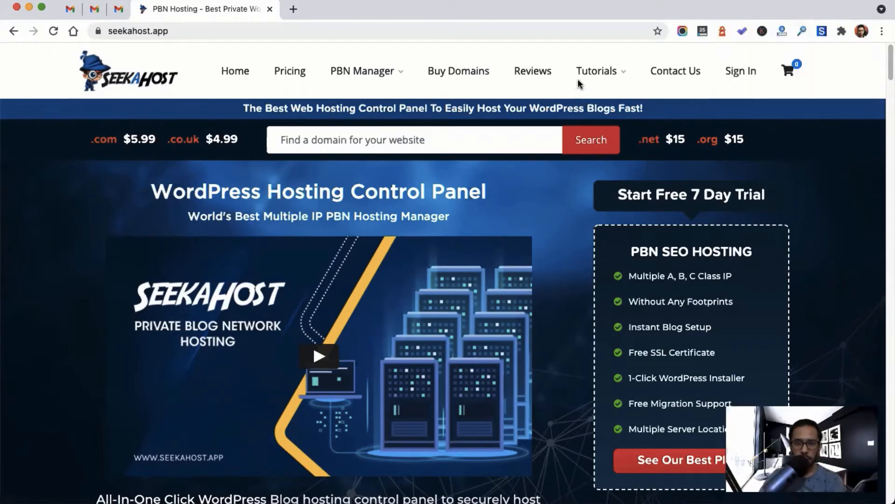
# Look up the domain empireword.com for purchase, add it to the cart and proceed to checkout.
pyautogui.click(460, 74)
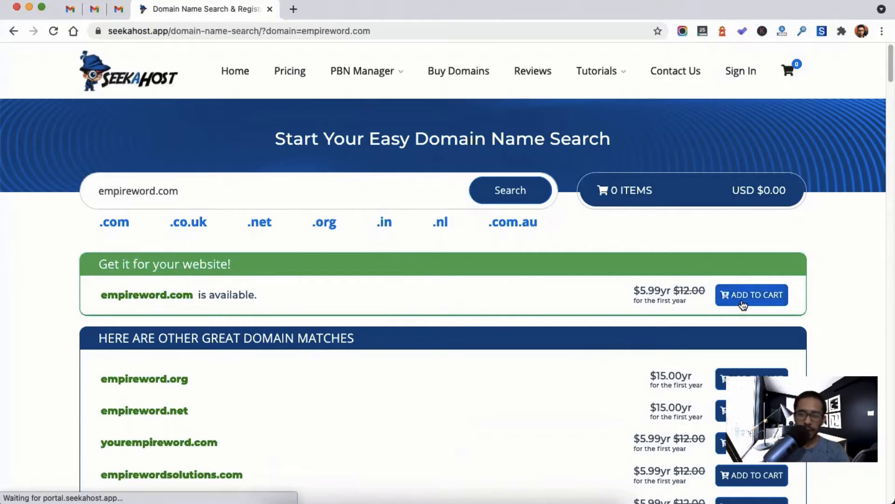
pyautogui.click(743, 302)
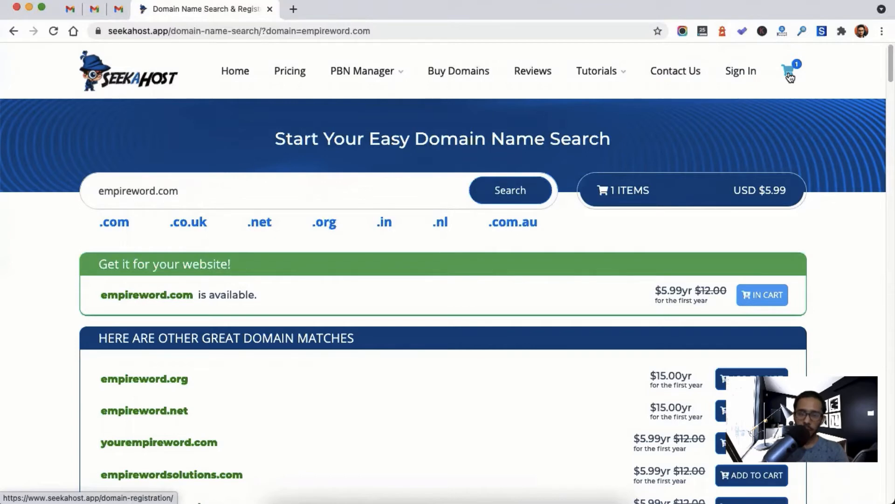
pyautogui.click(789, 76)
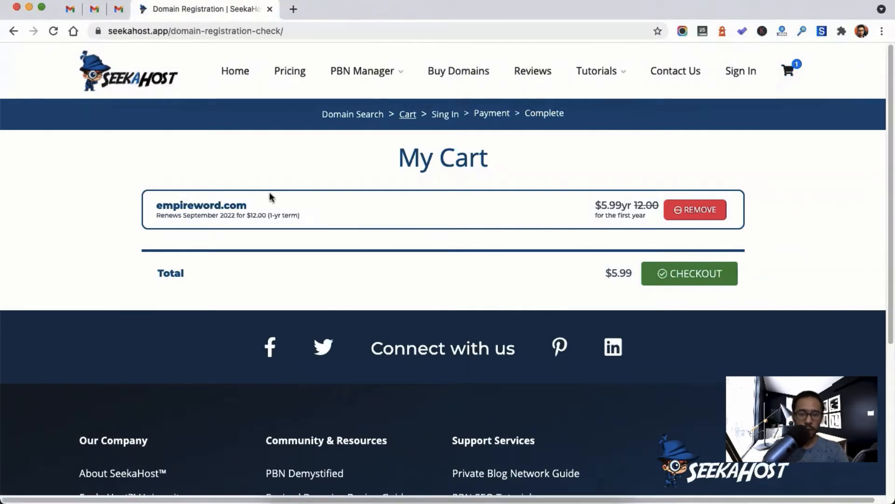
pyautogui.click(702, 284)
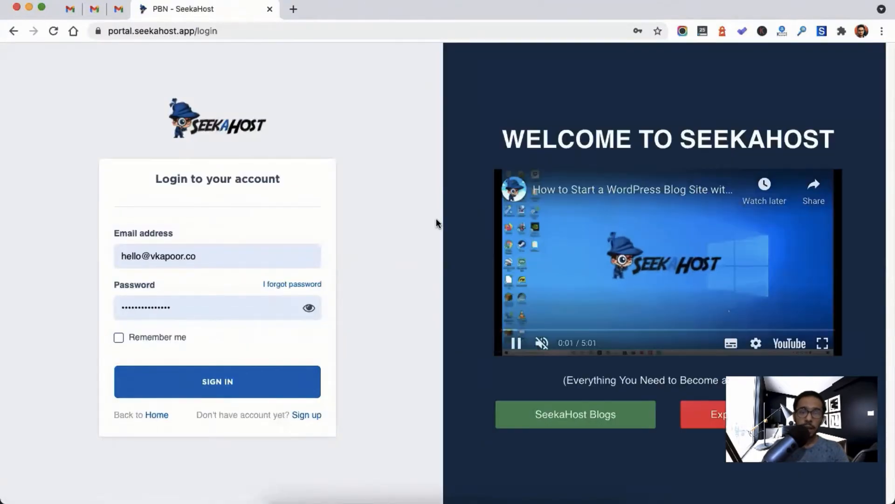
# Look through the new account registration form and return to the login form.
pyautogui.click(679, 278)
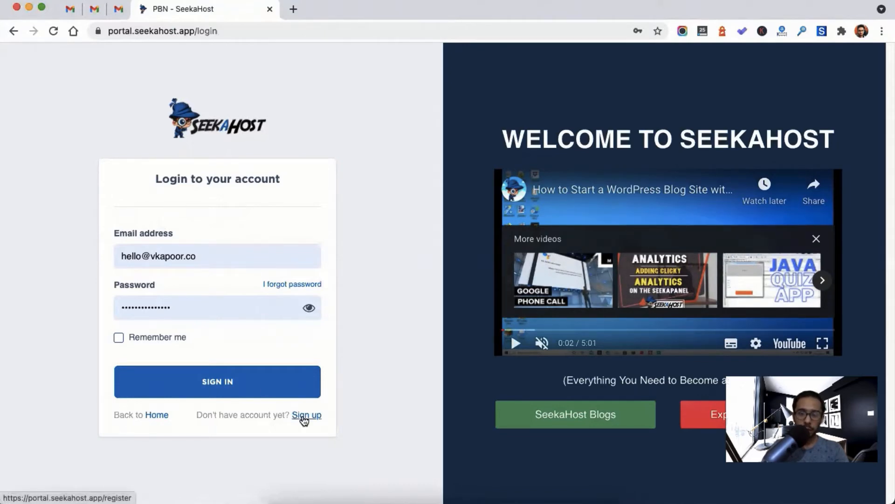
pyautogui.click(305, 415)
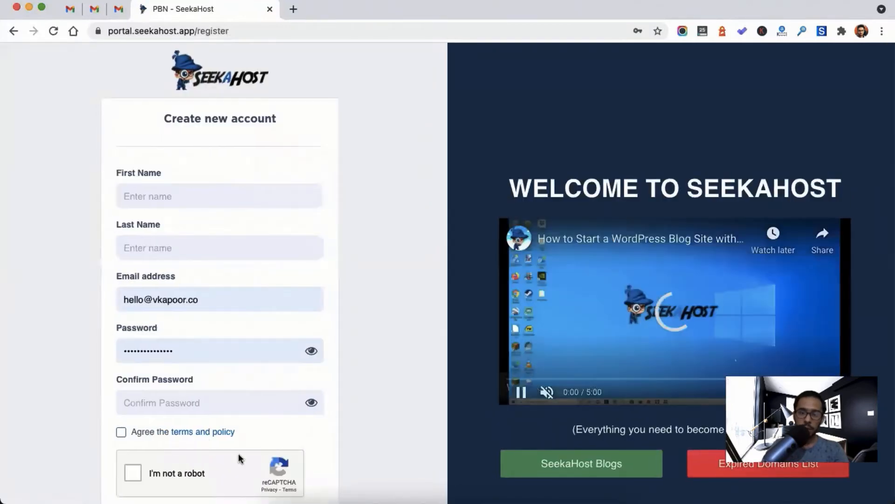
pyautogui.scroll(-1, 205, 441)
pyautogui.scroll(-4, 205, 438)
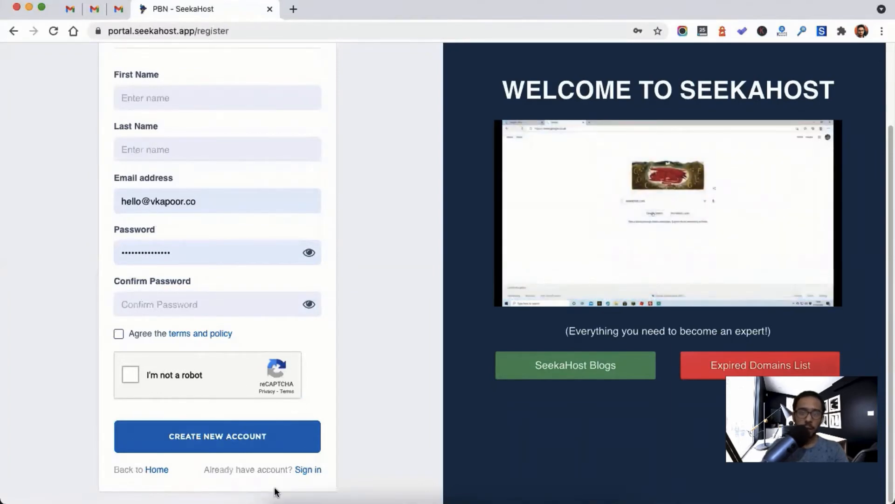
pyautogui.click(311, 471)
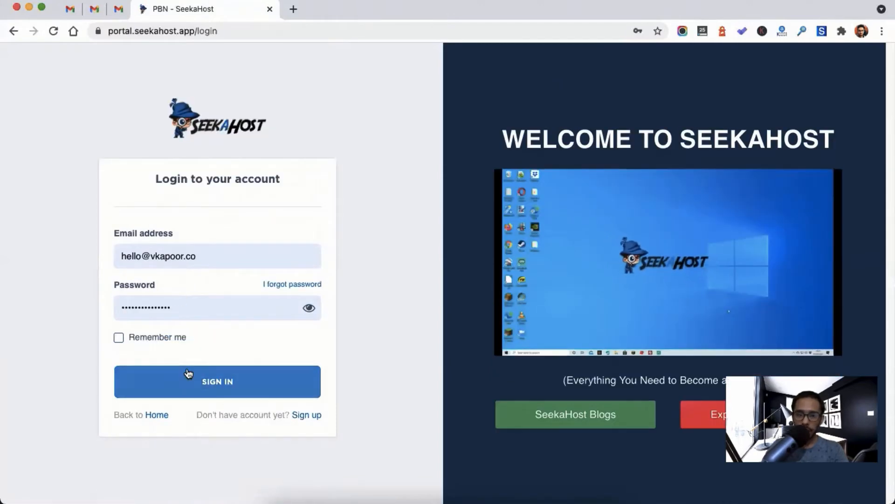
# Sign in with the saved credentials and continue the purchase with a 1-year registration of empireword.com.
pyautogui.click(204, 381)
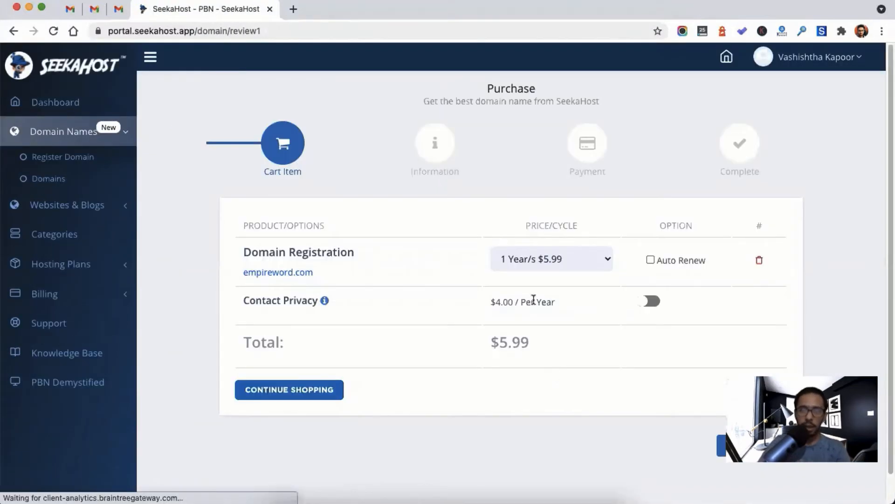
pyautogui.moveTo(248, 253); pyautogui.dragTo(239, 275)
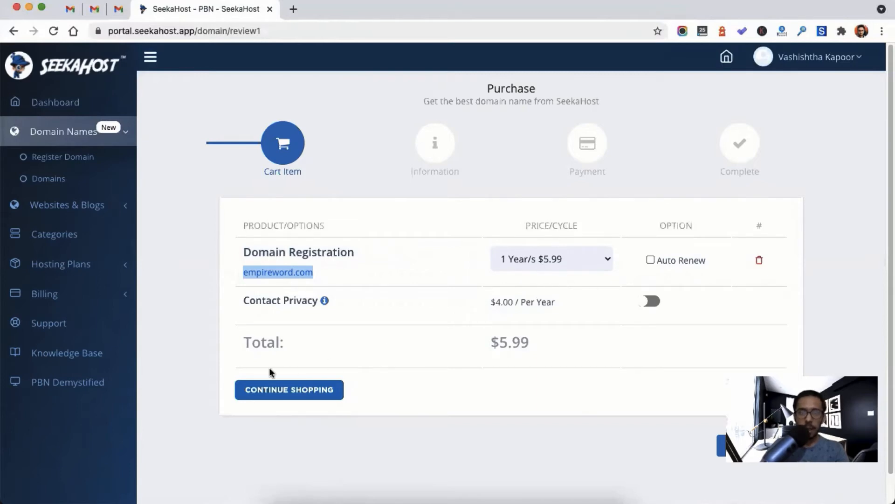
pyautogui.scroll(-2, 322, 380)
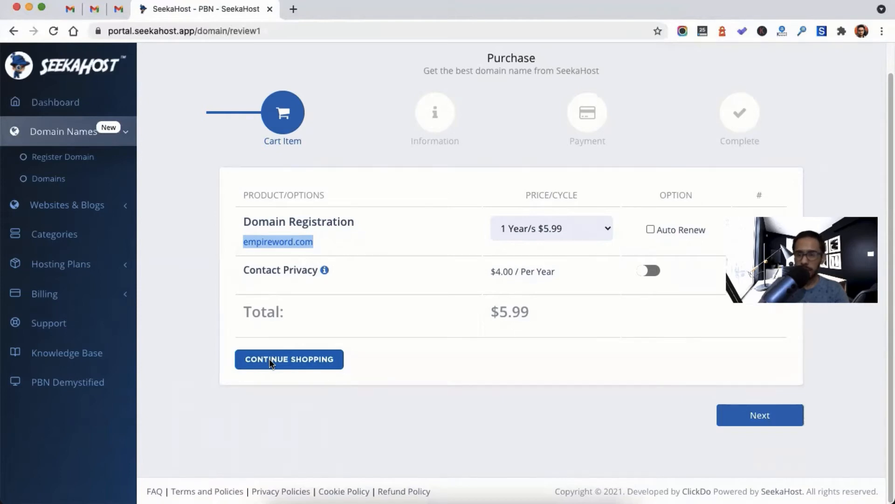
pyautogui.click(788, 422)
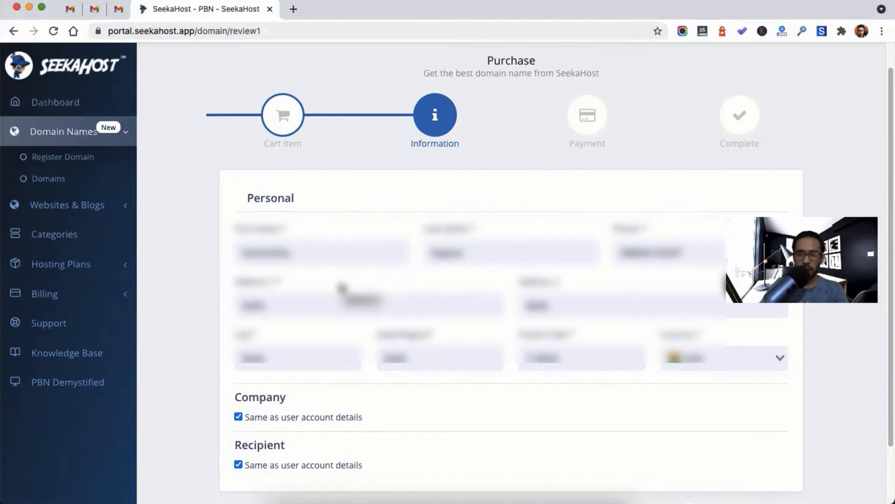
# Accept the prefilled personal, company and recipient details and order empireword.com with the saved Mastercard.
pyautogui.scroll(-3, 344, 285)
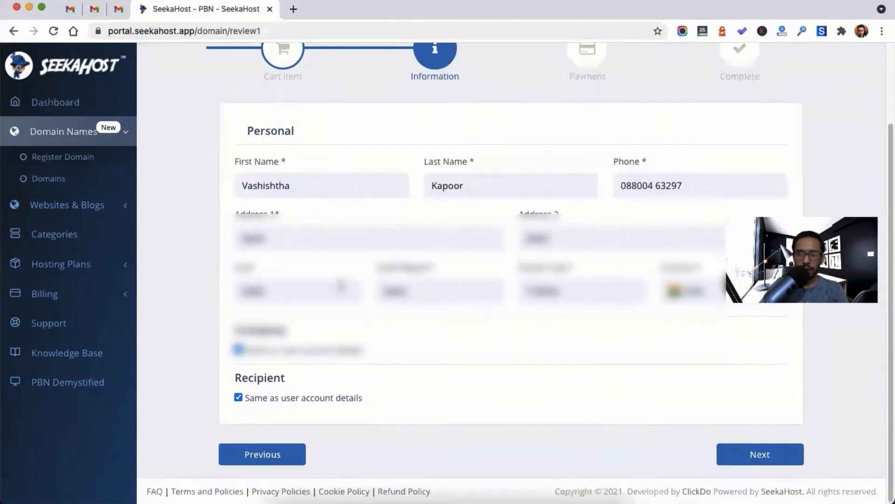
pyautogui.click(776, 455)
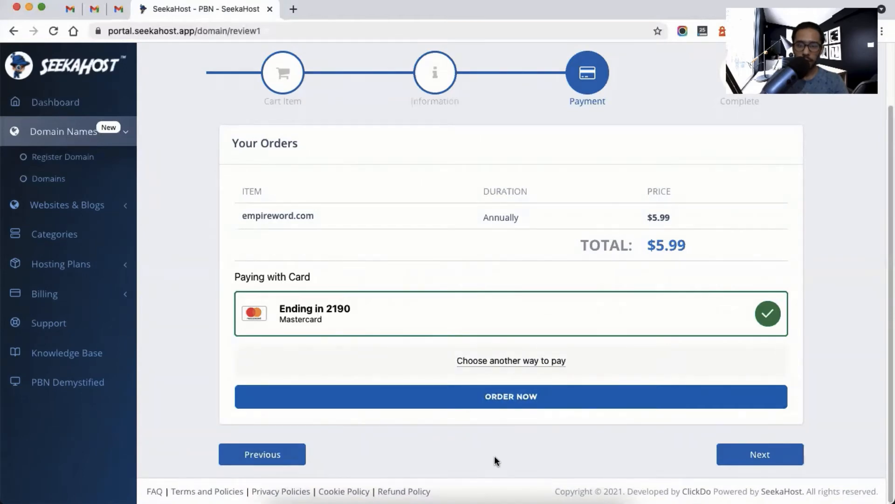
pyautogui.click(469, 401)
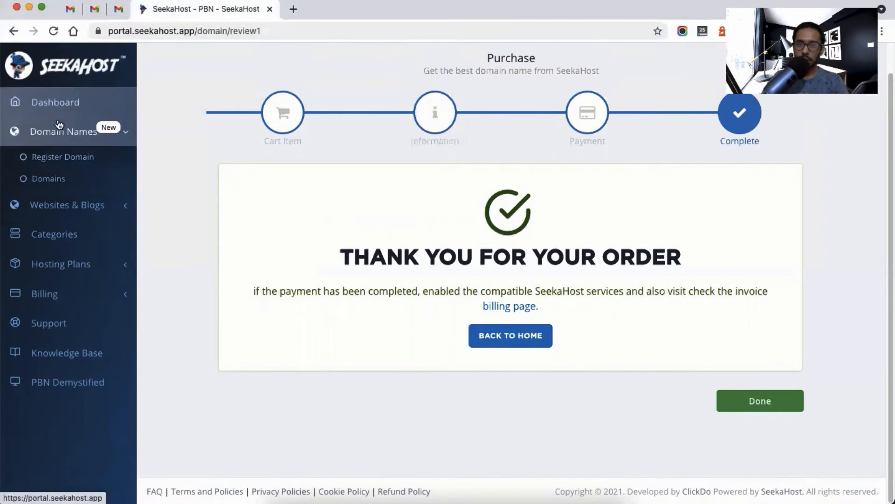
# Open the list of registered domains and check the entry for empireword.com.
pyautogui.click(43, 132)
pyautogui.click(42, 131)
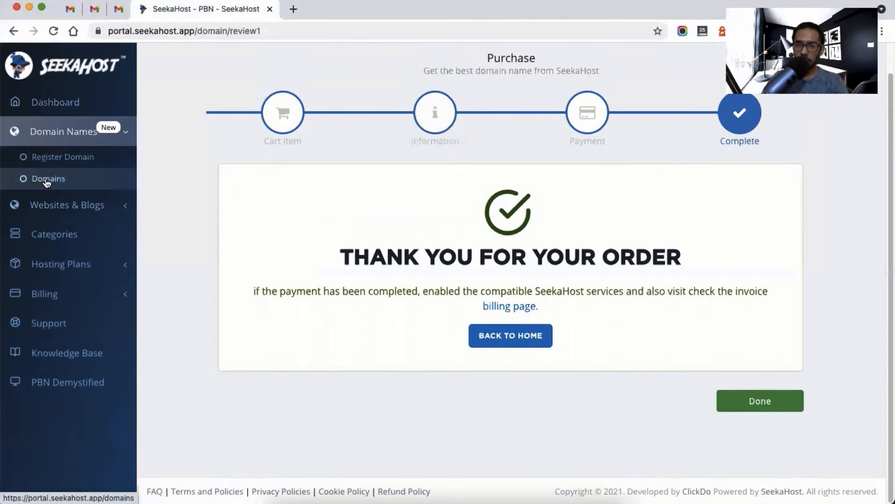
pyautogui.click(46, 182)
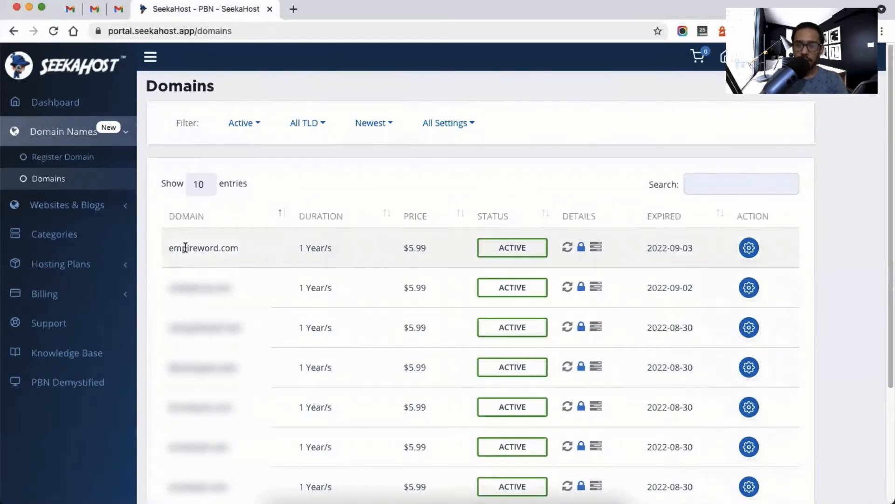
pyautogui.moveTo(247, 250); pyautogui.dragTo(169, 247)
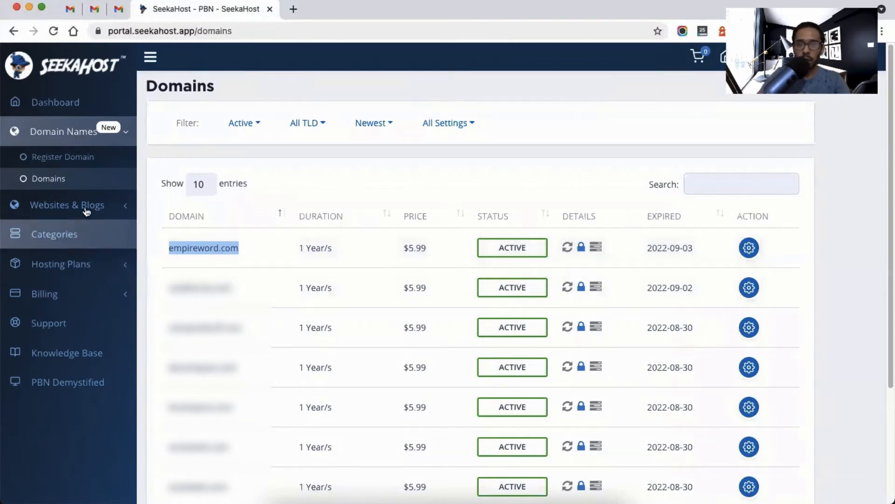
# Examine the WordPress hosting plans, focusing on the Standard plan's price and number of hosted sites.
pyautogui.click(92, 288)
pyautogui.click(92, 288)
pyautogui.click(75, 265)
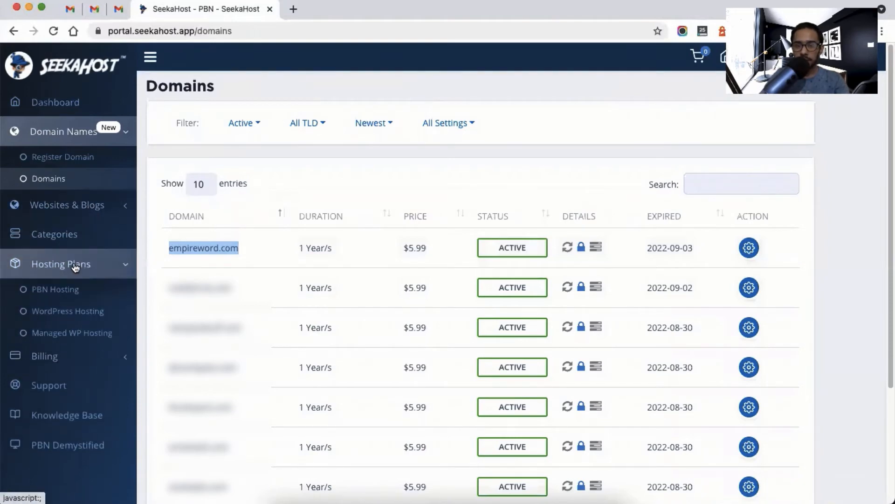
pyautogui.click(82, 312)
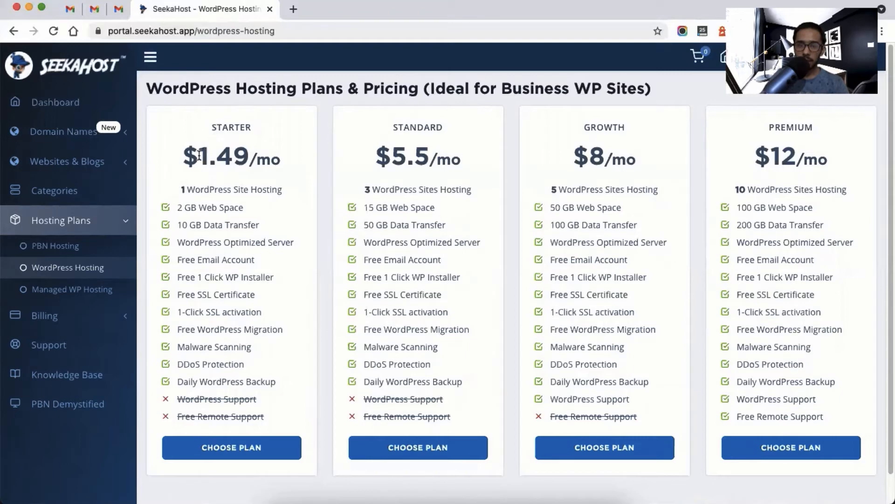
pyautogui.doubleClick(403, 127)
pyautogui.click(397, 154)
pyautogui.moveTo(364, 190); pyautogui.dragTo(472, 190)
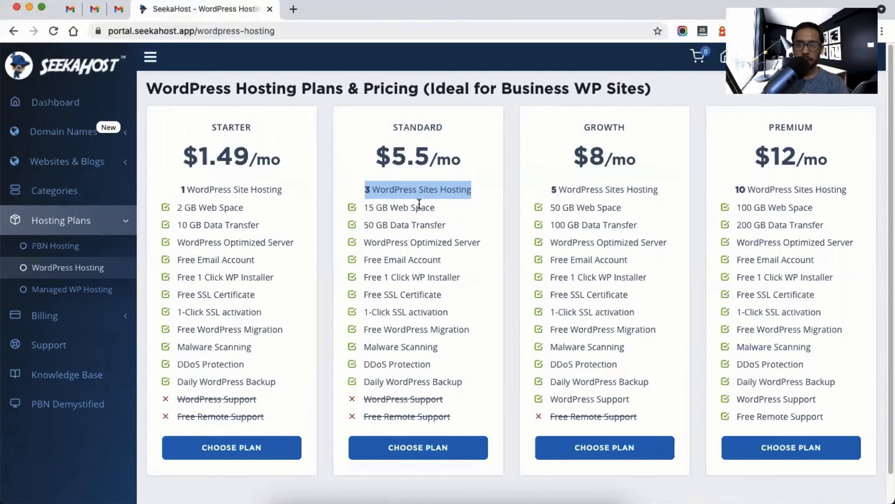
pyautogui.doubleClick(412, 125)
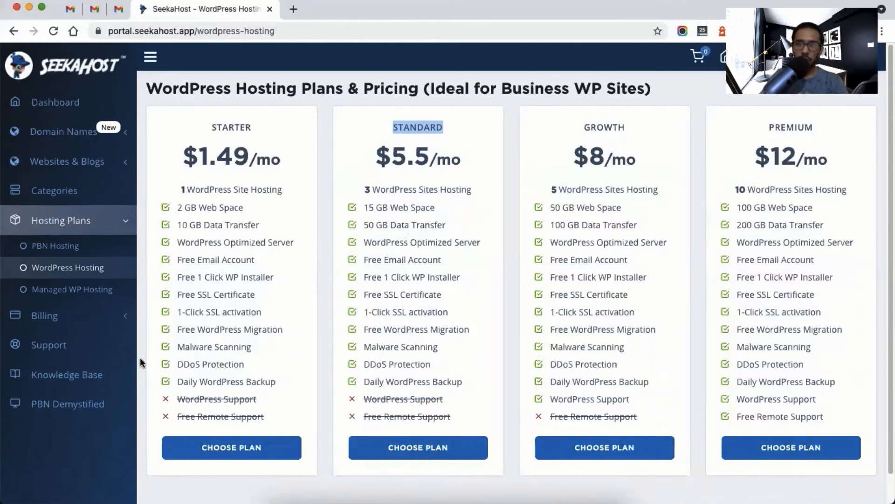
# Start creating a new WordPress site from the WordPress Sites list and enter empireword.com as its domain.
pyautogui.click(63, 159)
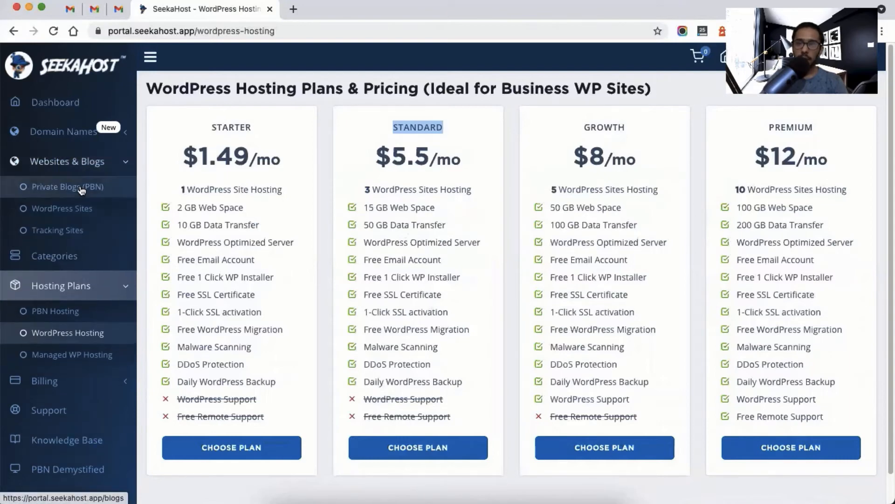
pyautogui.click(83, 214)
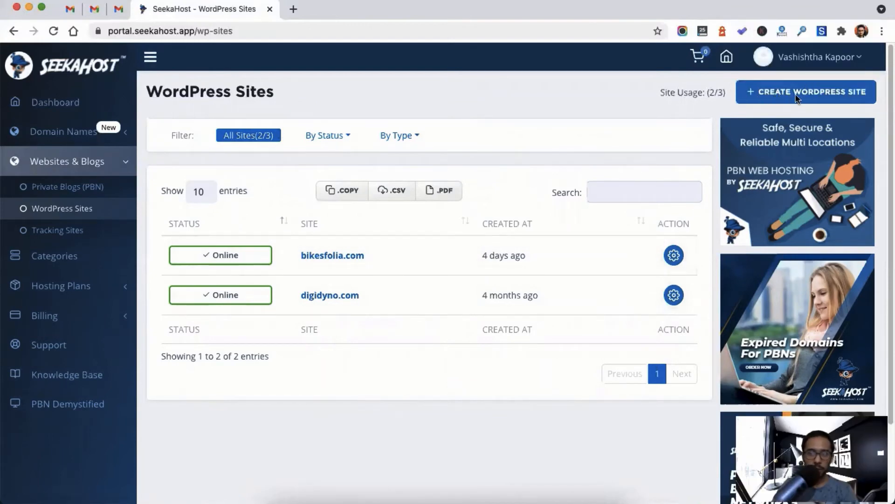
pyautogui.click(774, 96)
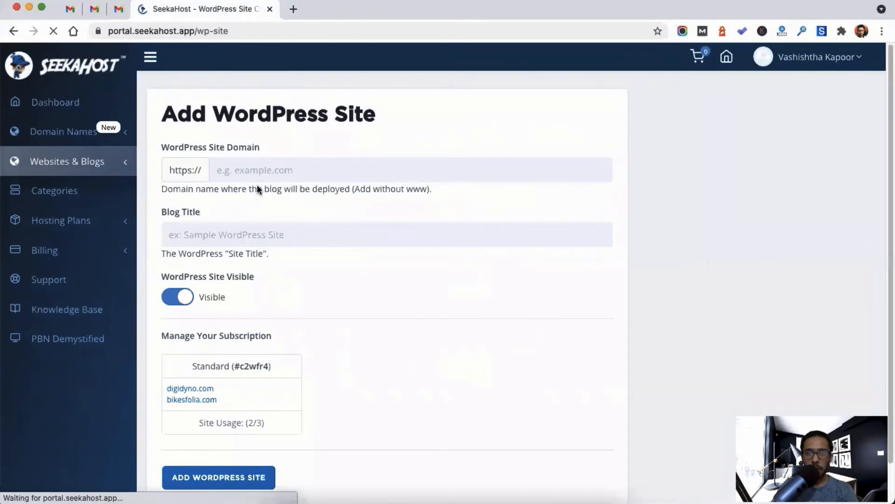
pyautogui.click(264, 169)
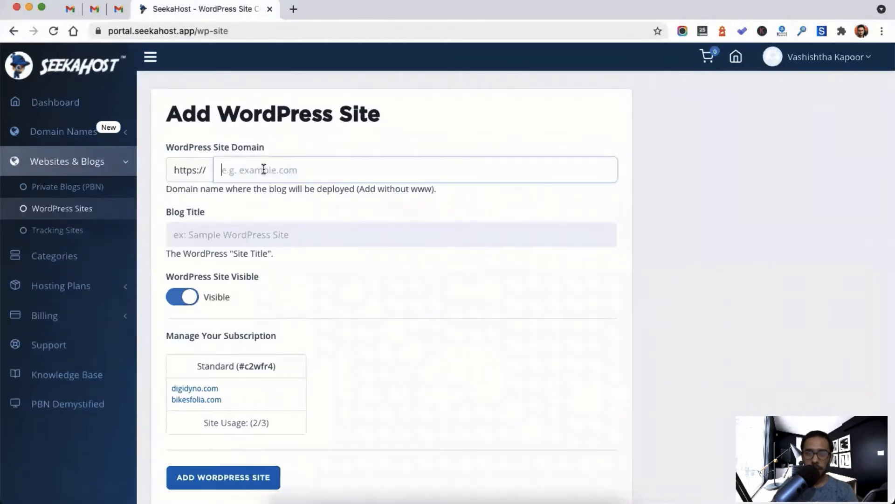
pyautogui.click(229, 224)
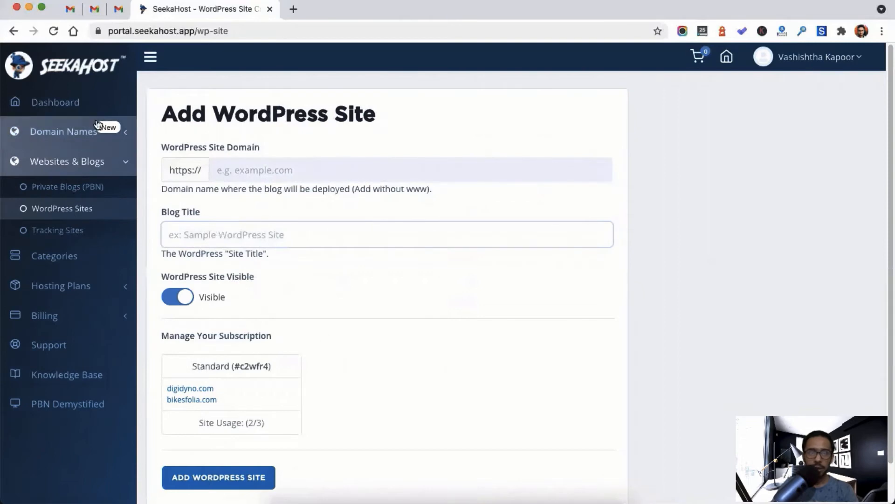
pyautogui.click(269, 173)
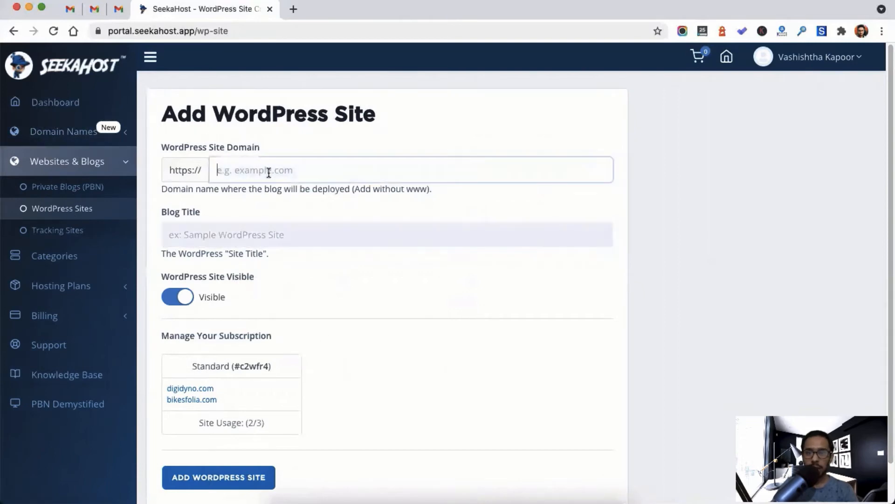
pyautogui.write('emp')
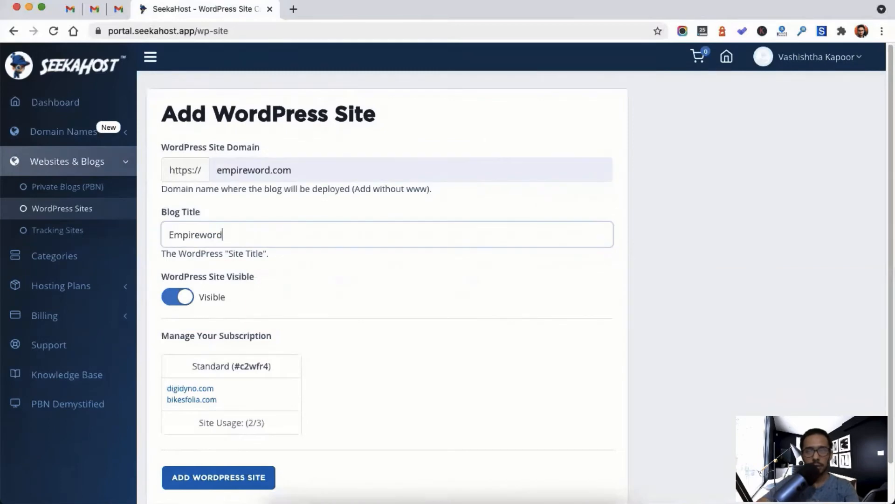
# Set the blog title to EmpireWord and submit the new WordPress site.
pyautogui.press('BackSpace')
pyautogui.press('BackSpace')
pyautogui.press('BackSpace')
pyautogui.press('BackSpace')
pyautogui.write('Word')
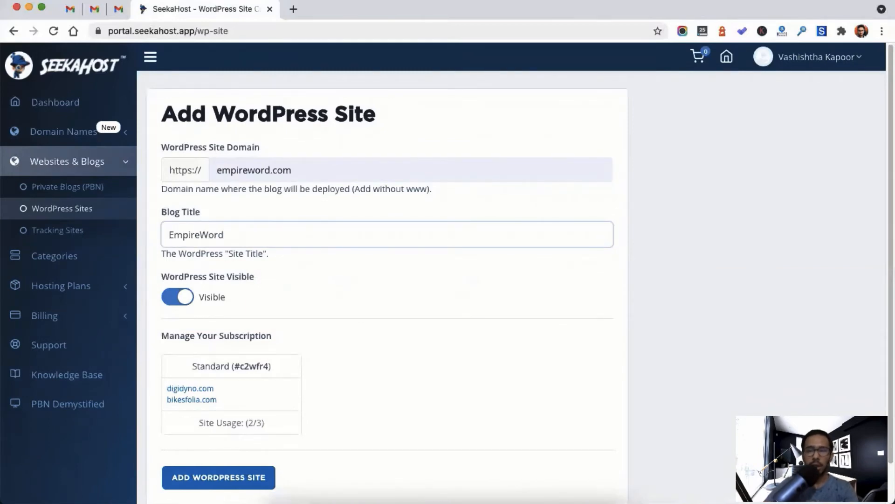
pyautogui.click(273, 169)
pyautogui.tripleClick(272, 170)
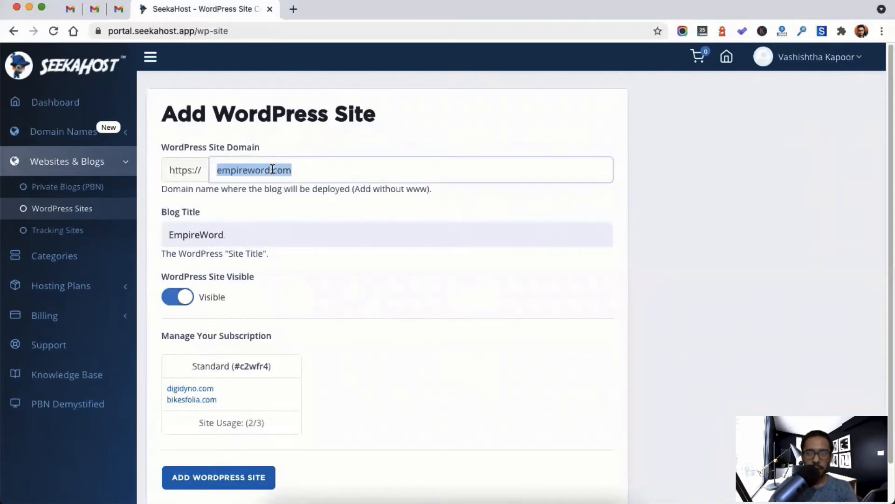
pyautogui.click(243, 240)
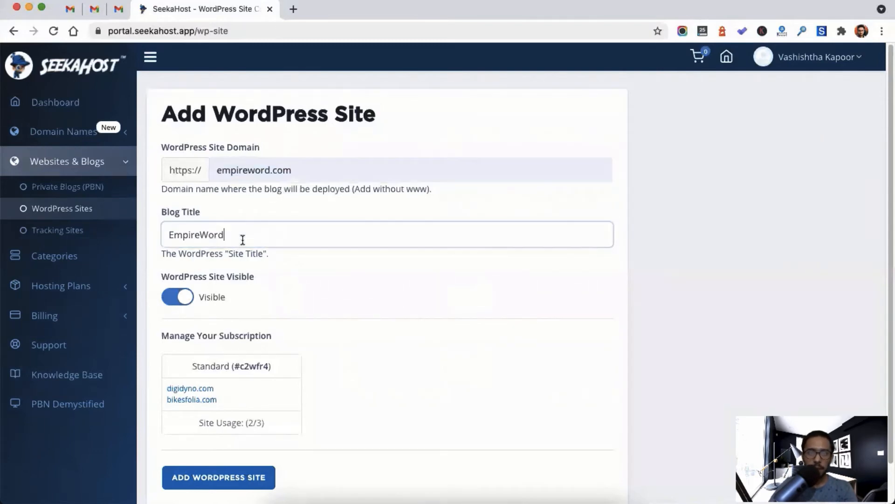
pyautogui.click(239, 477)
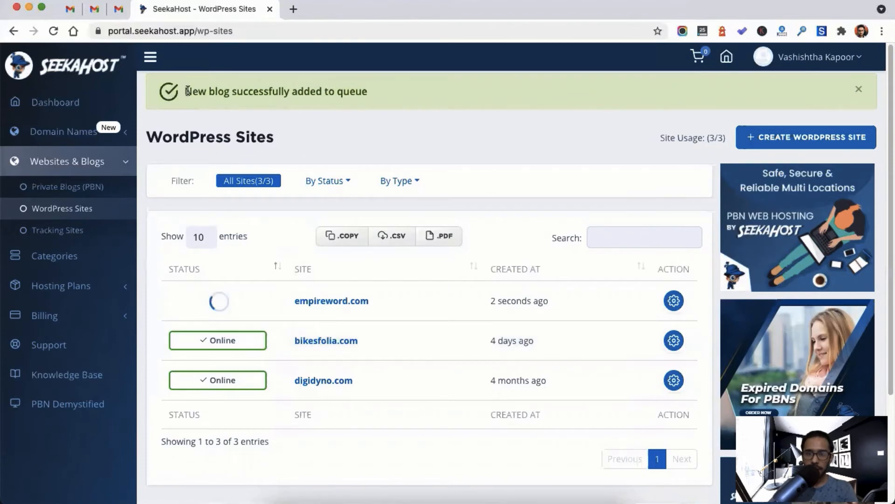
# Read the site creation notice and check the status of empireword.com in the WordPress Sites list.
pyautogui.moveTo(185, 91); pyautogui.dragTo(365, 91)
pyautogui.click(368, 91)
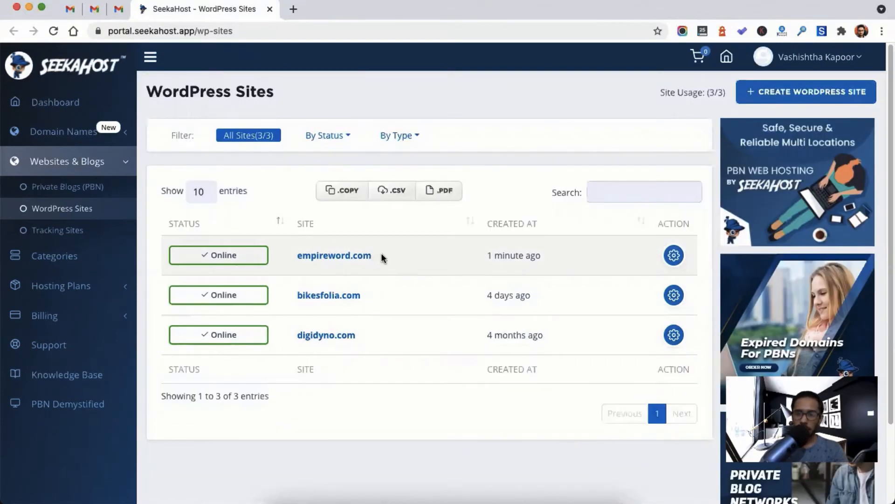
pyautogui.moveTo(377, 256); pyautogui.dragTo(296, 255)
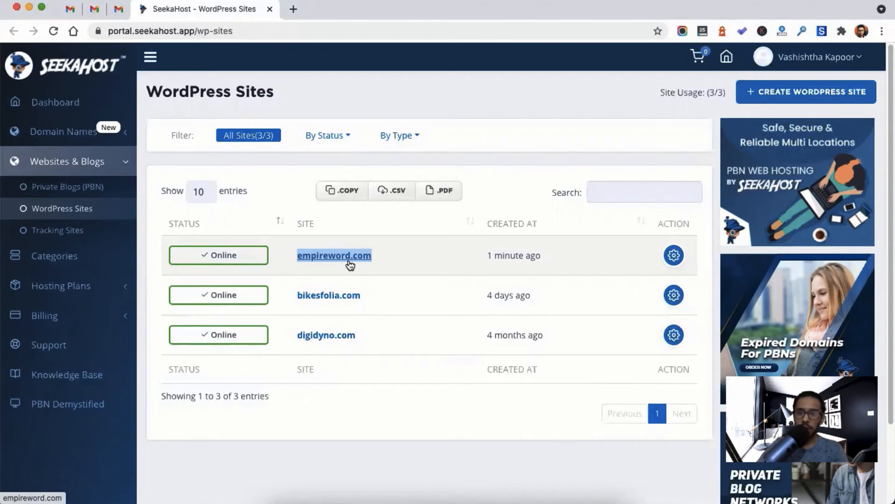
# Open the site info of empireword.com and copy its first nameserver, ns1.seekaappcontrol.com.
pyautogui.click(673, 257)
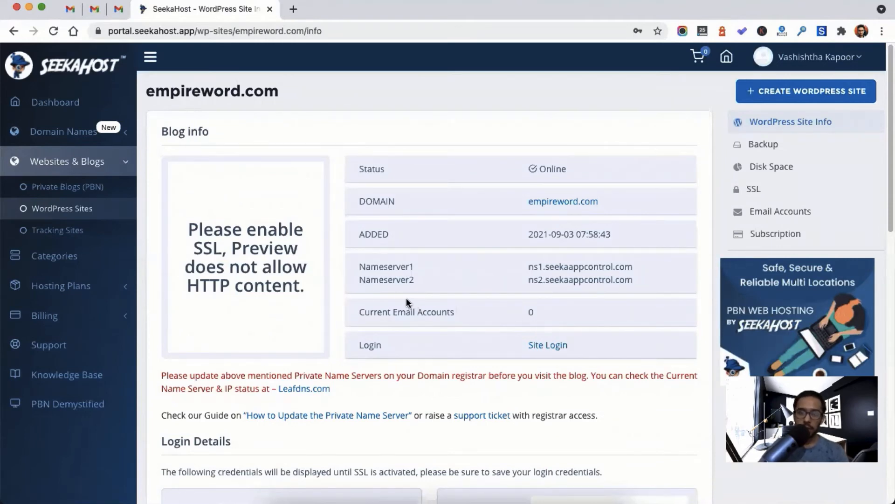
pyautogui.moveTo(360, 263); pyautogui.dragTo(626, 275)
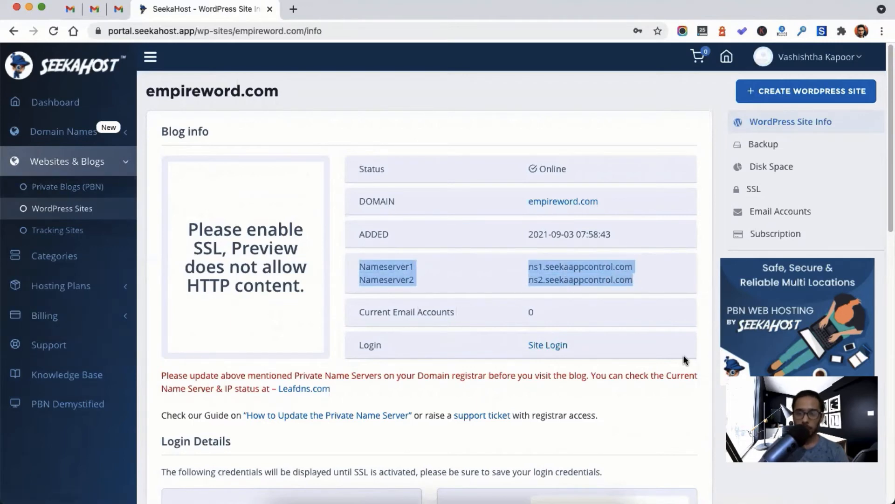
pyautogui.click(546, 271)
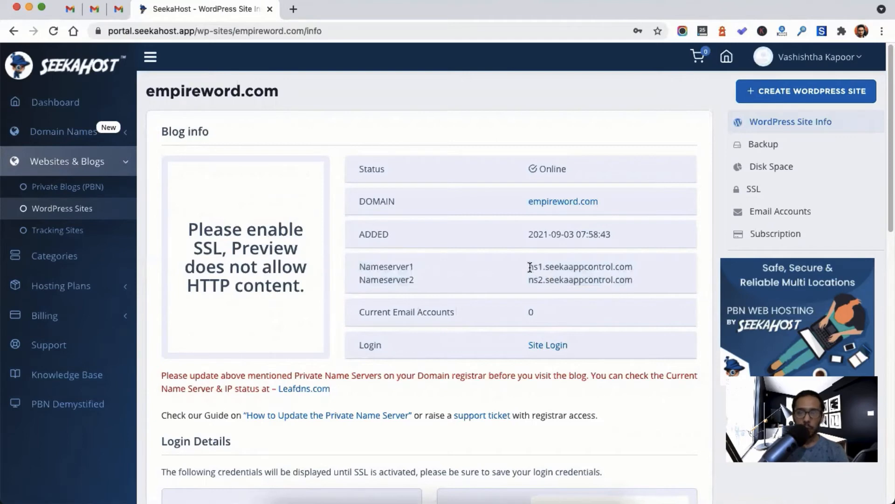
pyautogui.moveTo(530, 266); pyautogui.dragTo(636, 269)
pyautogui.hotkey('ctrl', 'c')
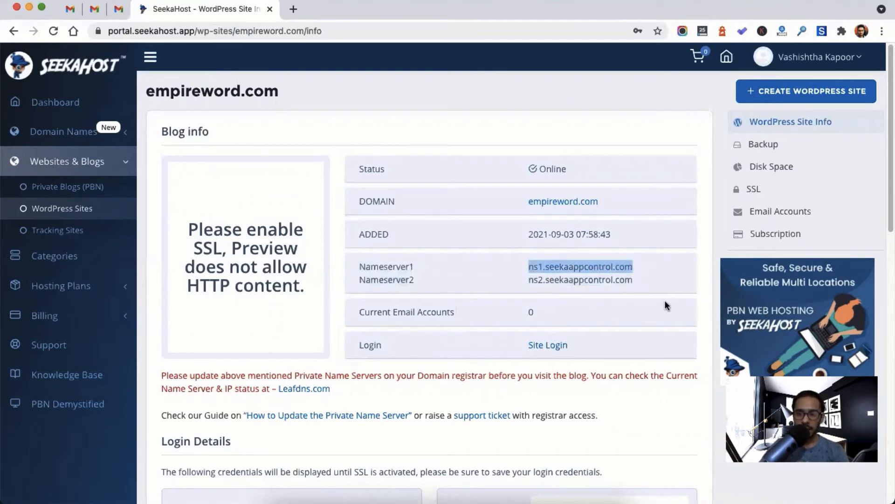
# Open the registered domains list in a separate browser tab and go to the management page of empireword.com.
pyautogui.click(59, 132)
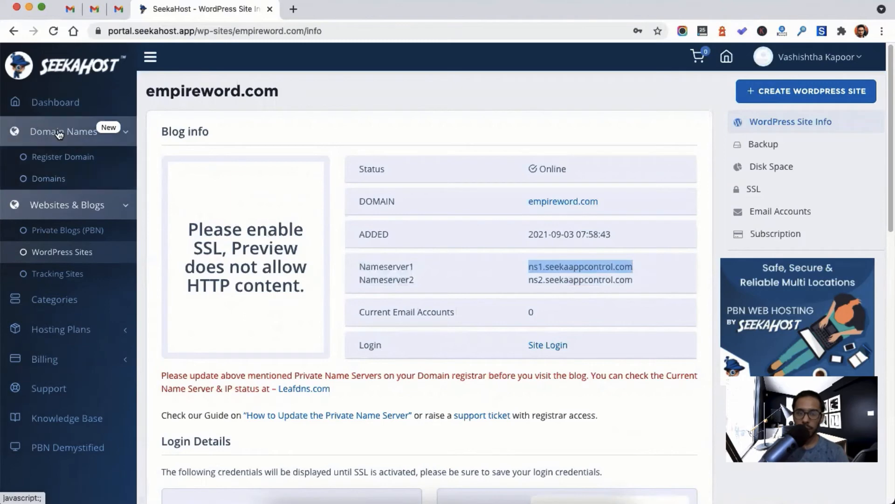
pyautogui.rightClick(49, 173)
pyautogui.click(61, 180)
pyautogui.click(354, 9)
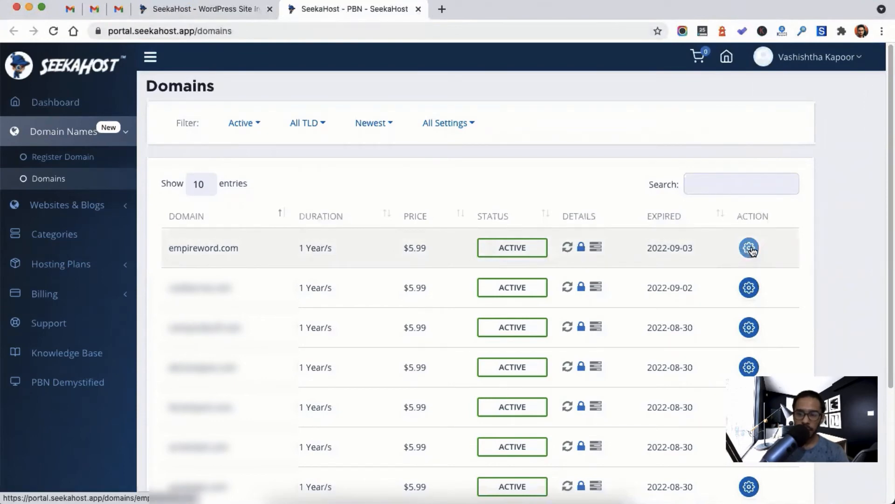
pyautogui.click(750, 249)
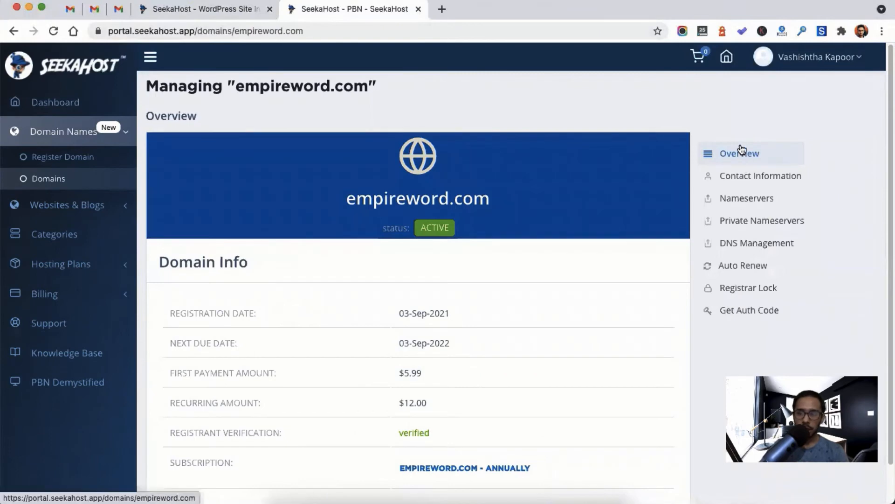
# Unlock empireword.com by turning off its registrar lock from the nameserver settings notice.
pyautogui.click(737, 201)
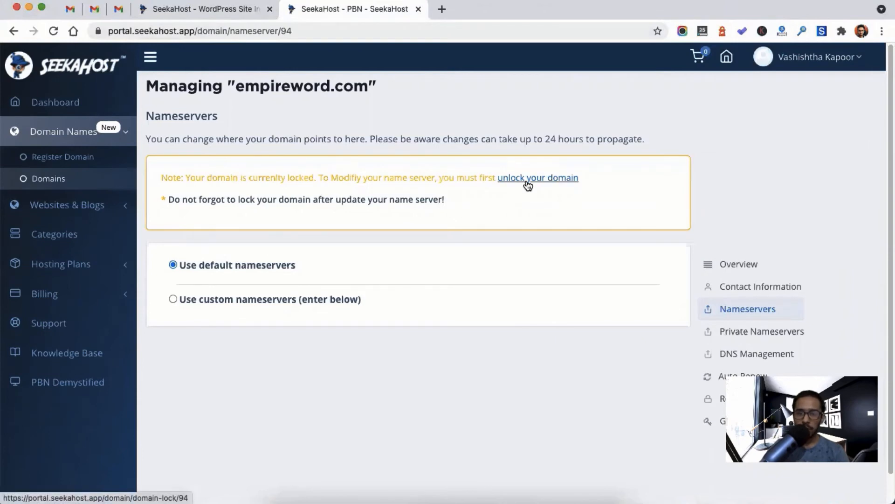
pyautogui.click(527, 179)
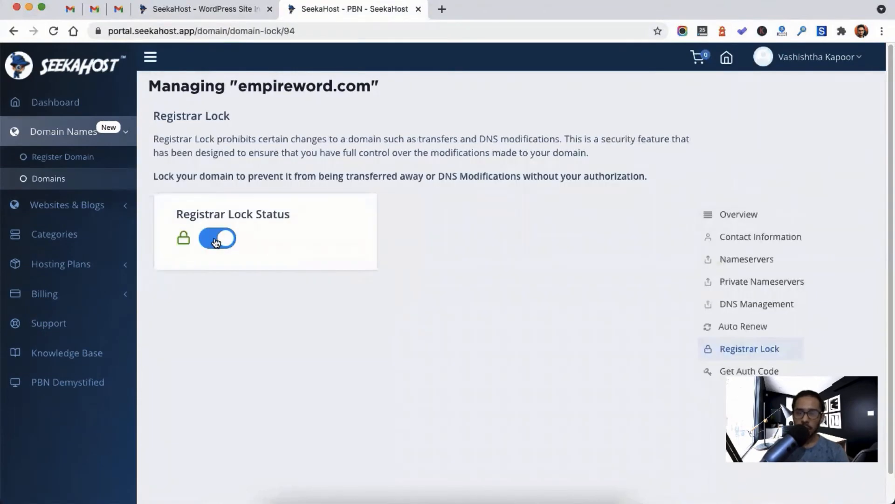
pyautogui.click(216, 240)
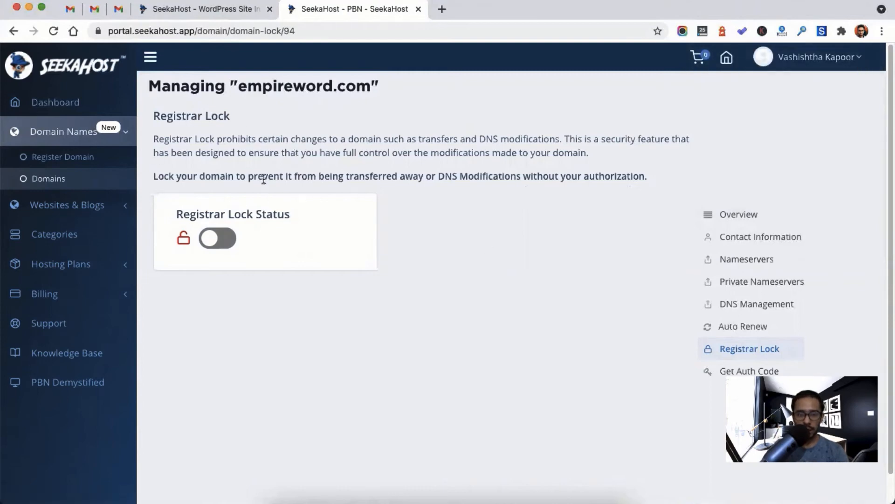
# Switch empireword.com to custom nameservers and enter ns1.seekaappcontrol.com as the first one.
pyautogui.click(747, 259)
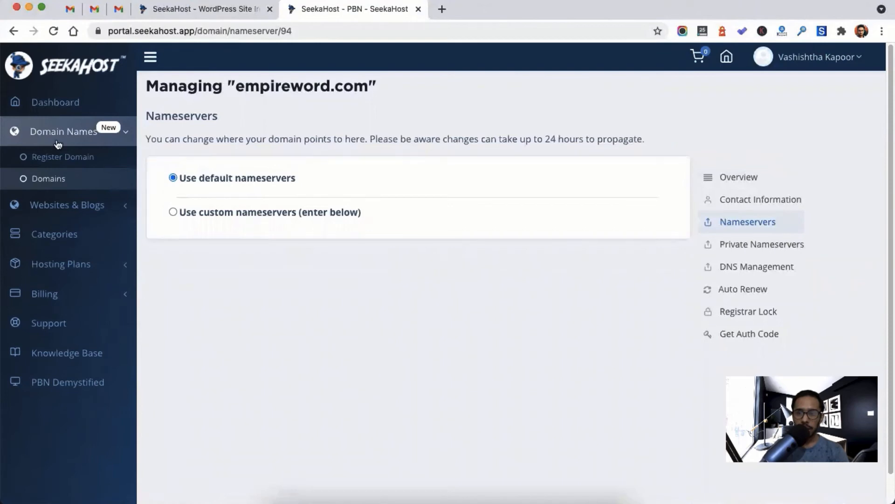
pyautogui.click(173, 214)
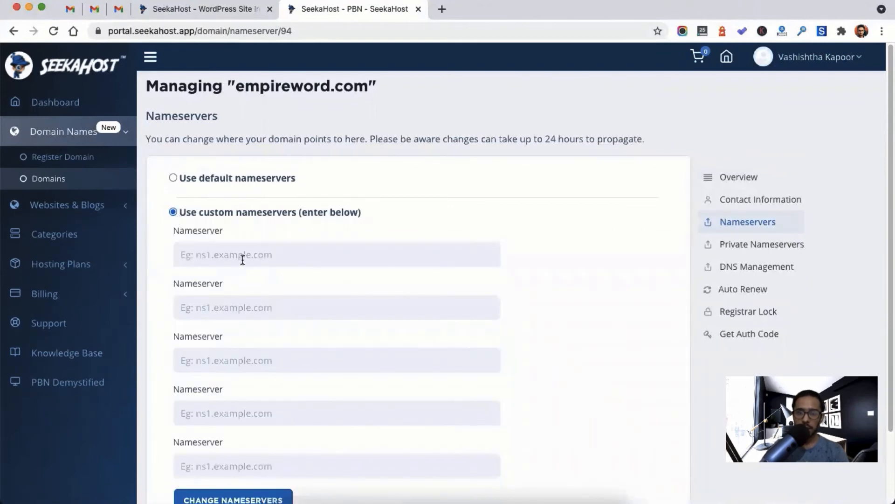
pyautogui.click(236, 254)
pyautogui.hotkey('ctrl', 'v')
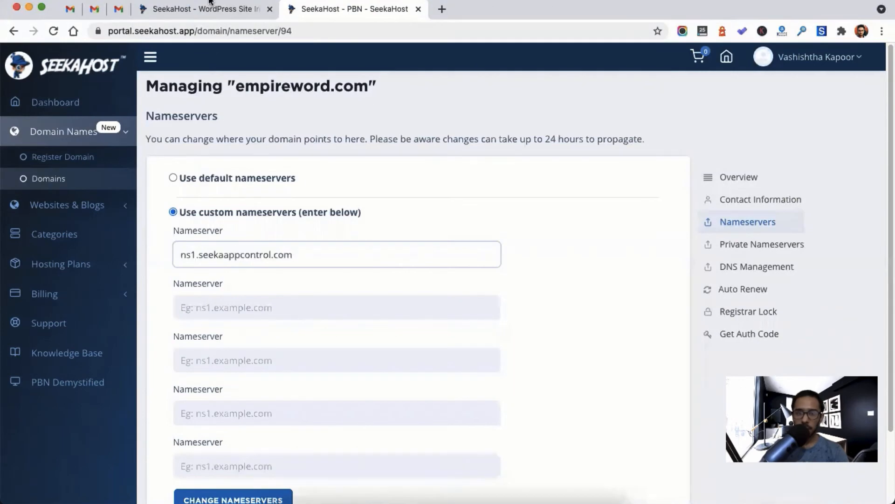
# Copy ns2.seekaappcontrol.com from the WordPress site info and enter it as the domain's second nameserver.
pyautogui.click(185, 18)
pyautogui.moveTo(529, 280); pyautogui.dragTo(634, 280)
pyautogui.hotkey('ctrl', 'c')
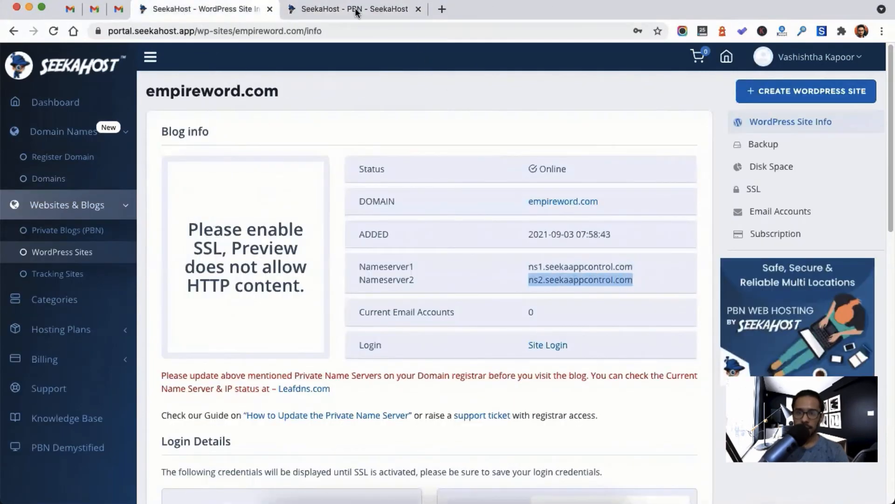
pyautogui.click(354, 9)
pyautogui.click(272, 304)
pyautogui.hotkey('ctrl', 'v')
# Submit the custom nameserver change for empireword.com.
pyautogui.click(586, 299)
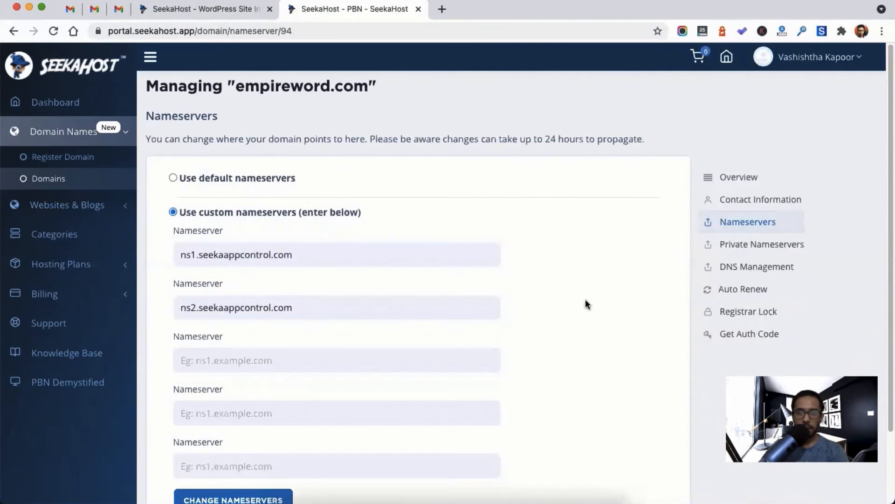
pyautogui.scroll(-1, 339, 274)
pyautogui.scroll(-3, 339, 274)
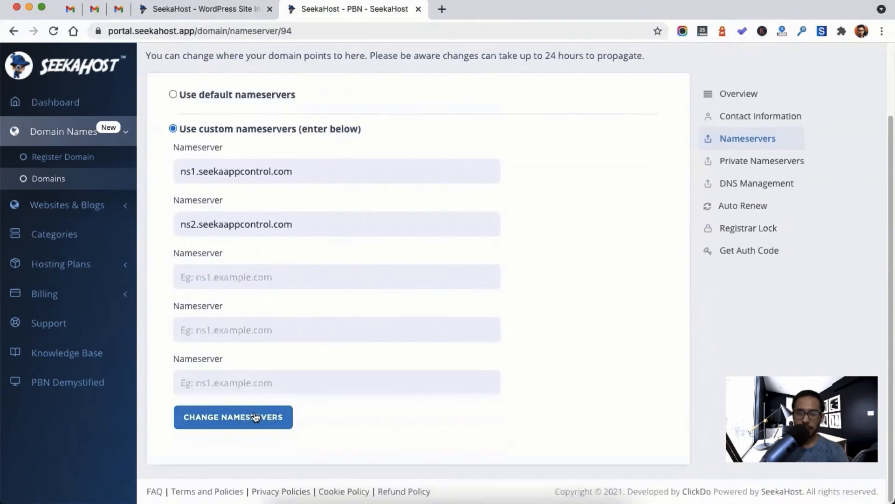
pyautogui.click(249, 420)
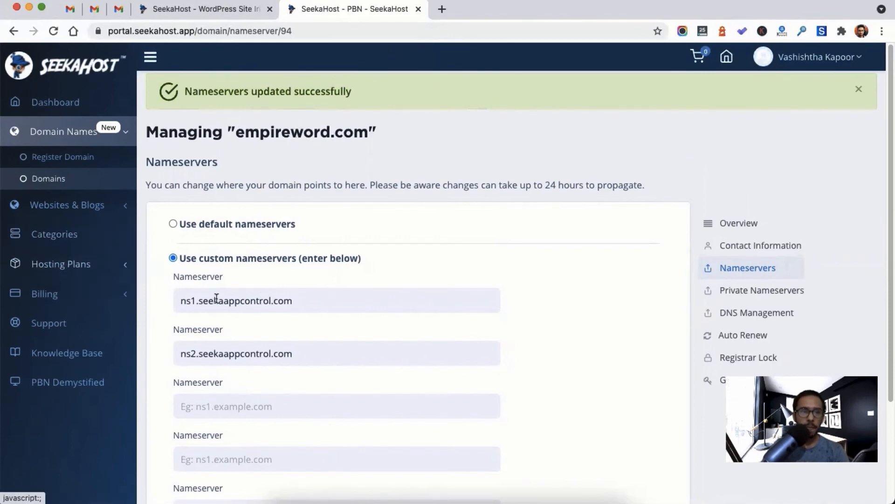
# Open the SSL settings of the WordPress site, copy its domain name and load empireword.com in a new browser tab.
pyautogui.click(189, 10)
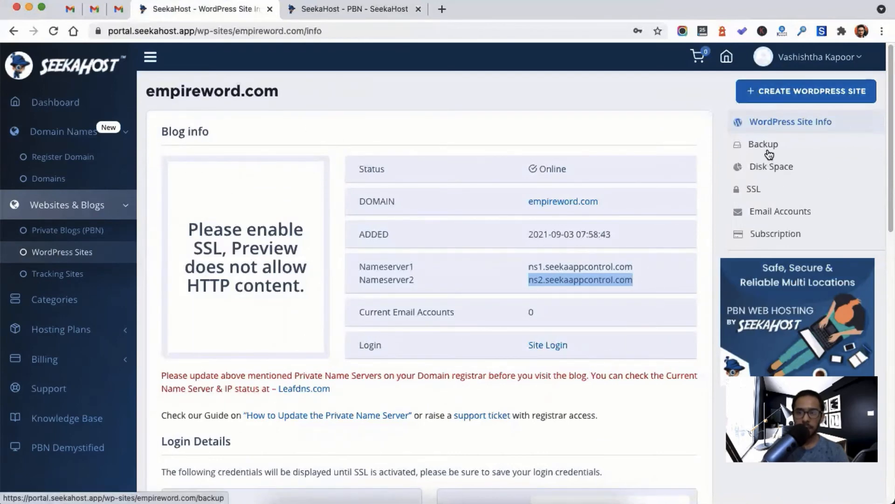
pyautogui.click(753, 191)
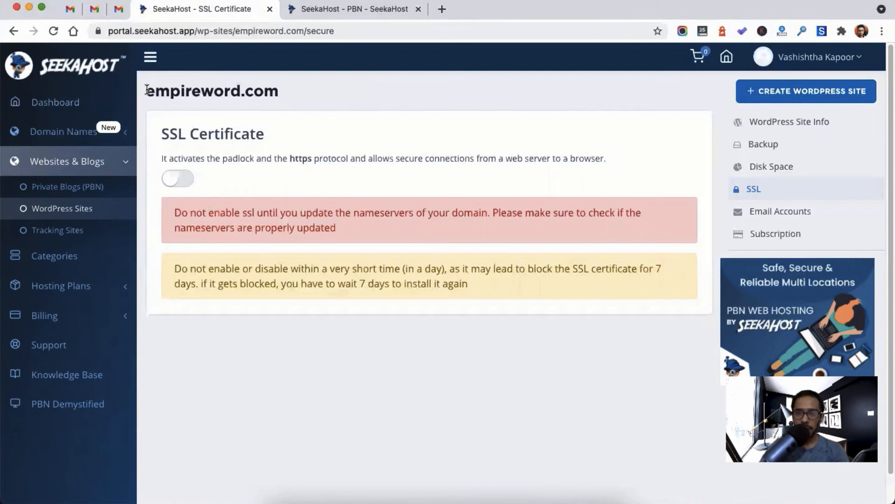
pyautogui.moveTo(147, 90); pyautogui.dragTo(278, 94)
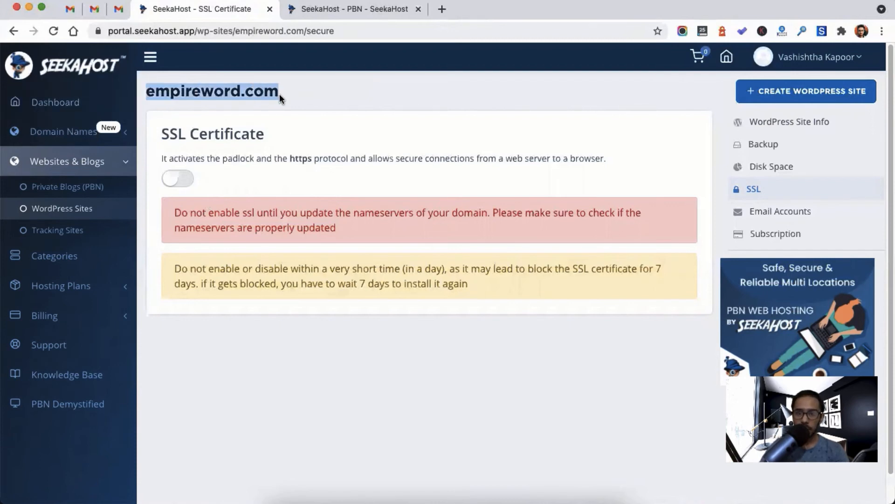
pyautogui.click(448, 9)
pyautogui.press('super+v')
pyautogui.press('Return')
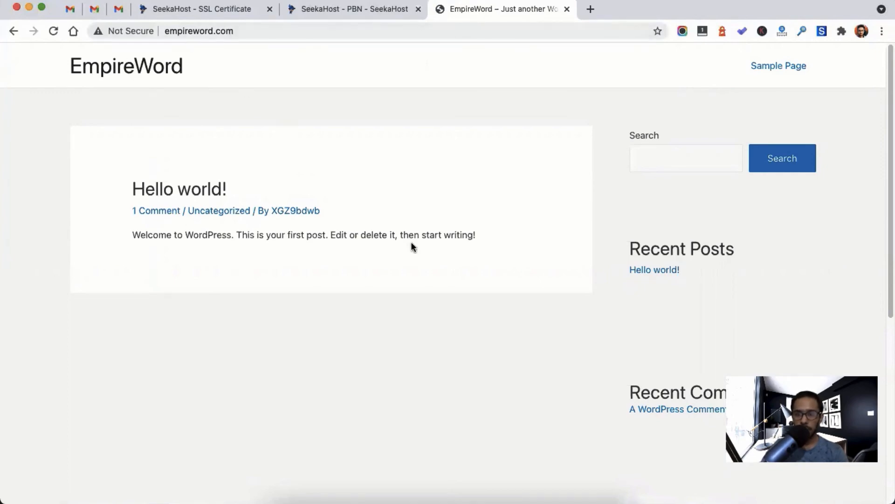
pyautogui.scroll(-5, 412, 246)
pyautogui.scroll(5, 412, 246)
# Return to the site's SSL settings and enable the SSL certificate for empireword.com.
pyautogui.click(294, 9)
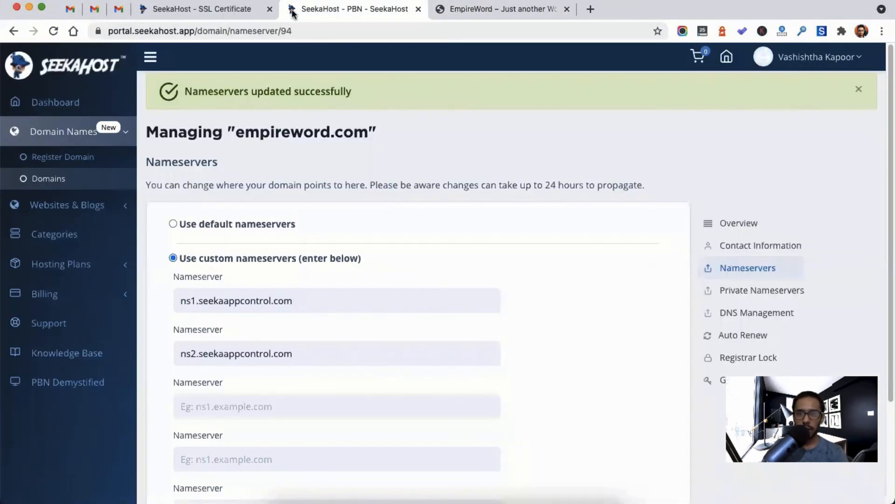
pyautogui.click(225, 10)
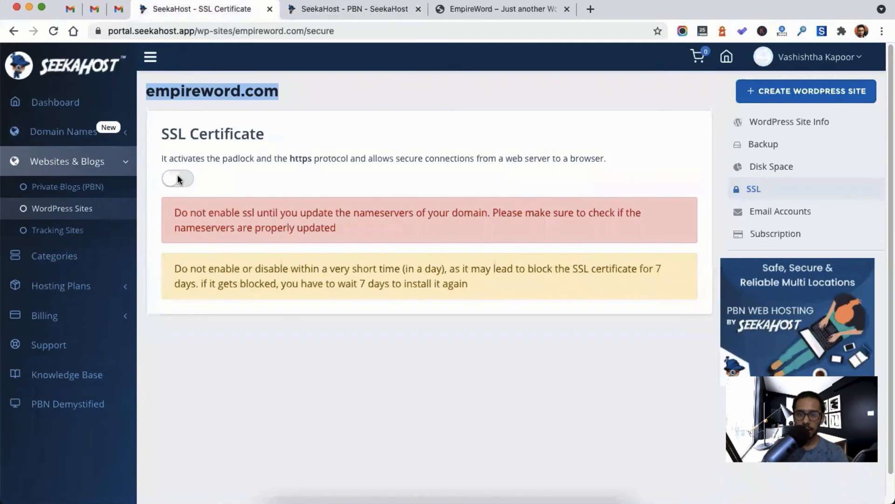
pyautogui.click(179, 180)
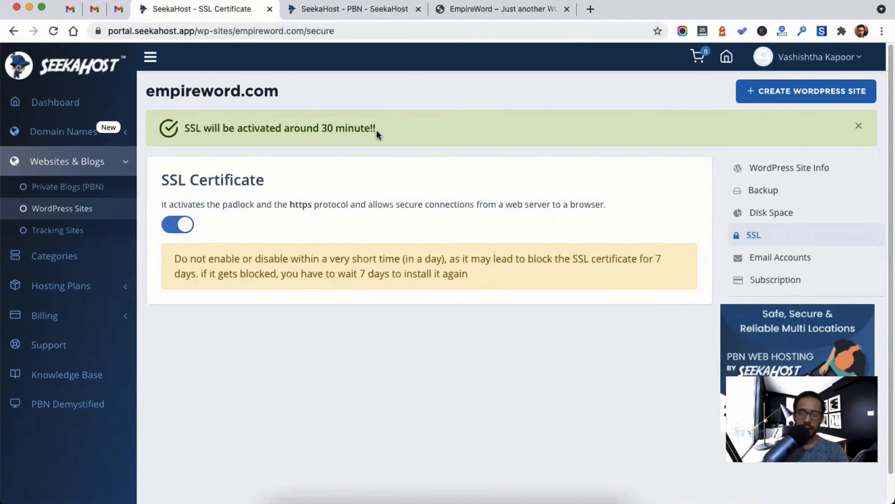
# Check the live EmpireWord homepage over a secure connection and the SeekaHost setup email containing the login details.
pyautogui.click(477, 11)
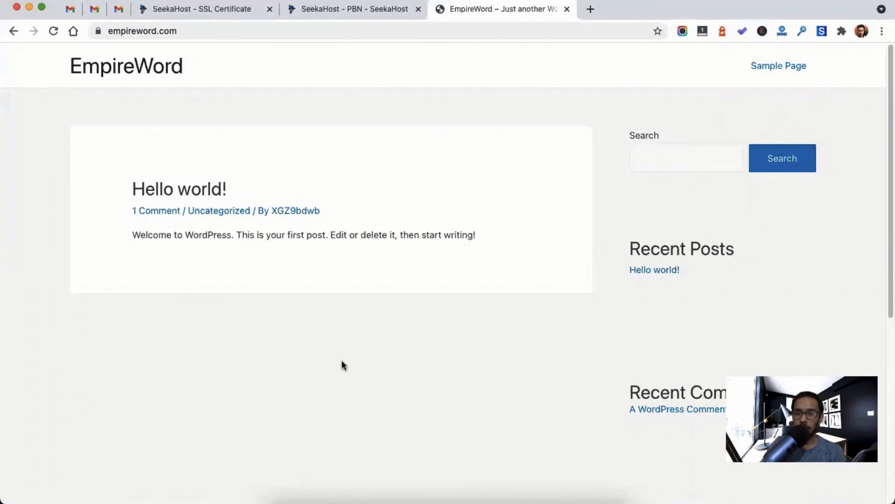
pyautogui.press('super+3')
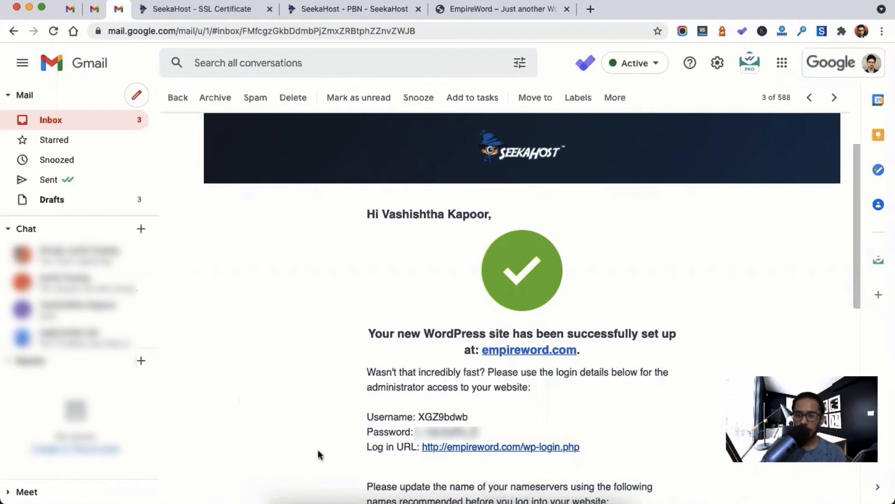
pyautogui.click(480, 18)
pyautogui.scroll(-7, 632, 333)
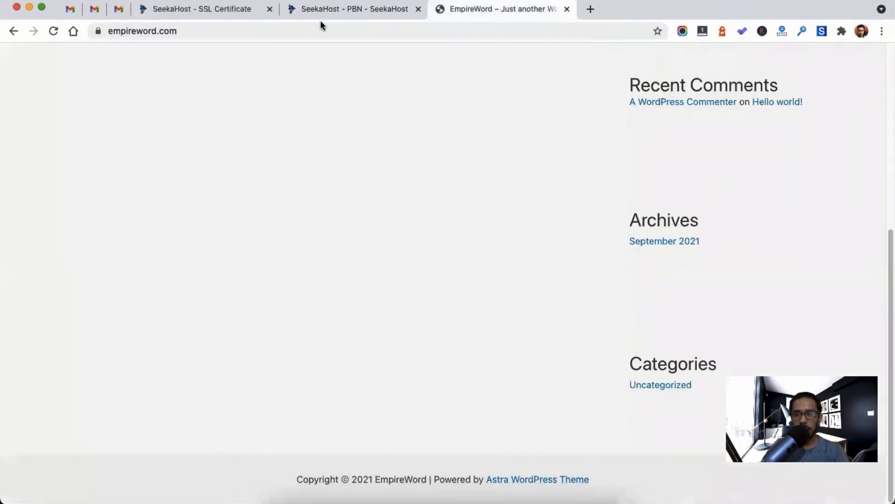
# Load the site's WordPress admin login page by adding /wp-admin to the empireword.com address.
pyautogui.click(250, 29)
pyautogui.click(288, 29)
pyautogui.write('/wp-admin')
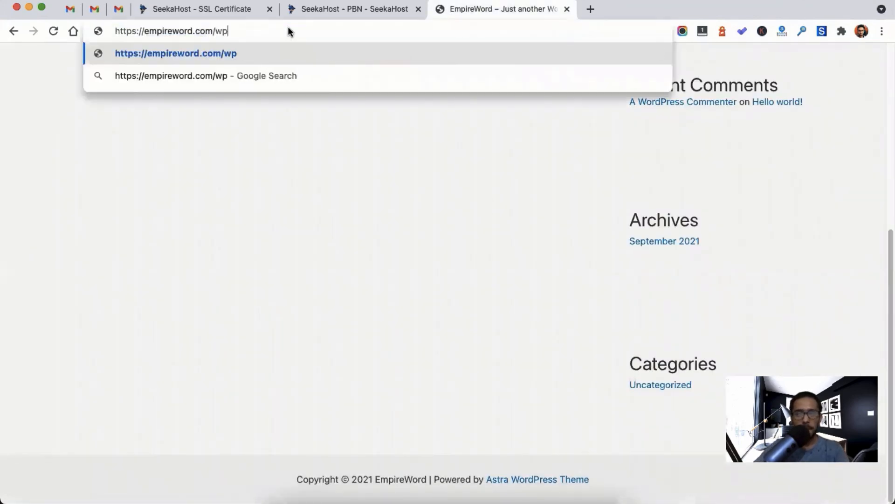
pyautogui.press('Return')
# Copy the administrator username from the SeekaHost setup email in Gmail and paste it into the WordPress login form.
pyautogui.click(217, 7)
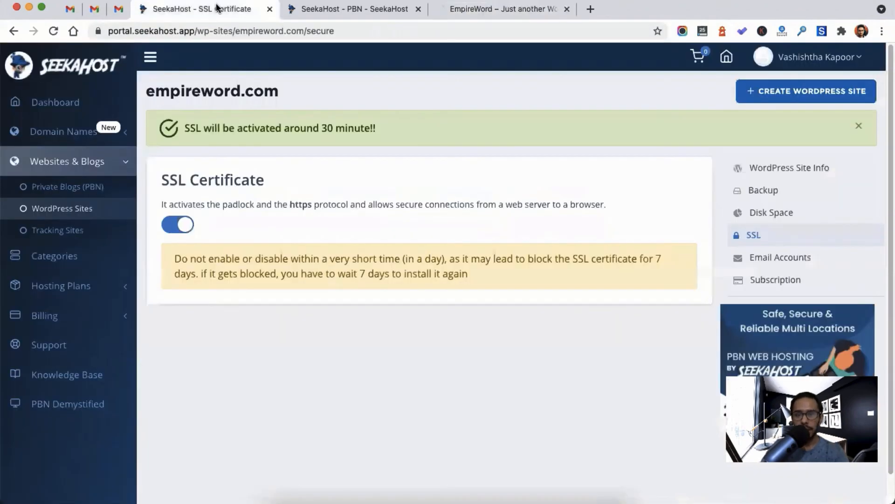
pyautogui.click(117, 9)
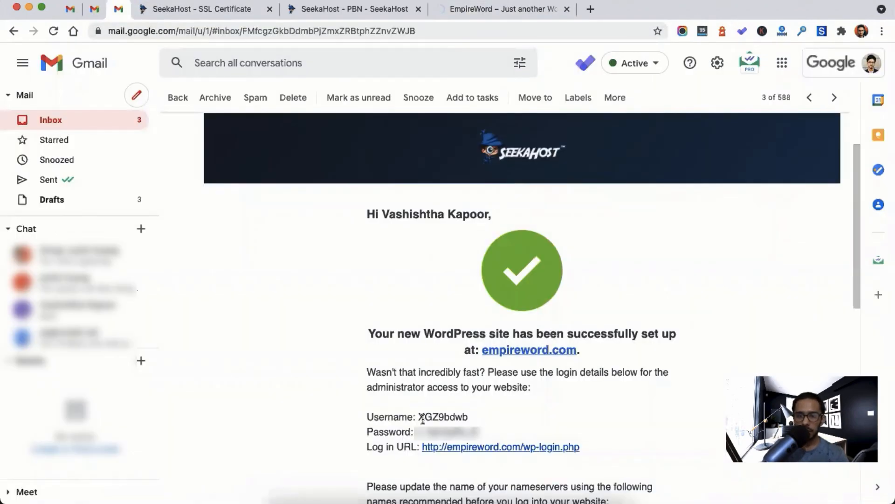
pyautogui.moveTo(418, 416); pyautogui.dragTo(476, 425)
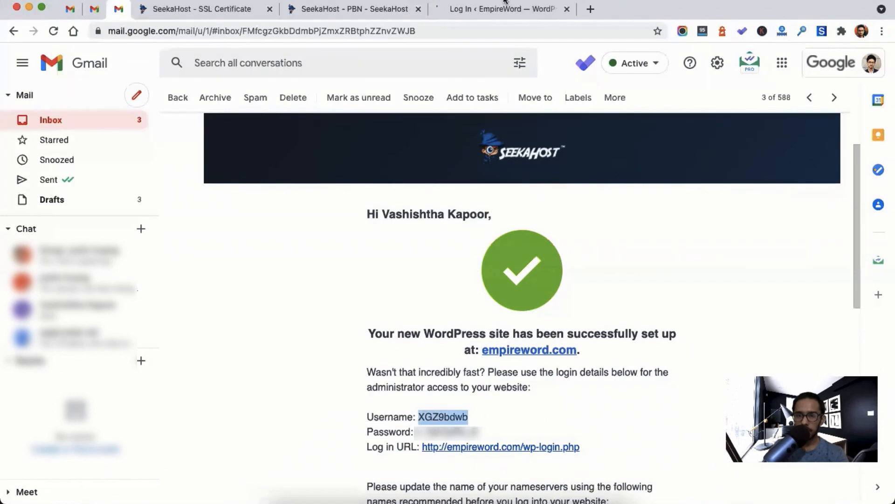
pyautogui.click(482, 15)
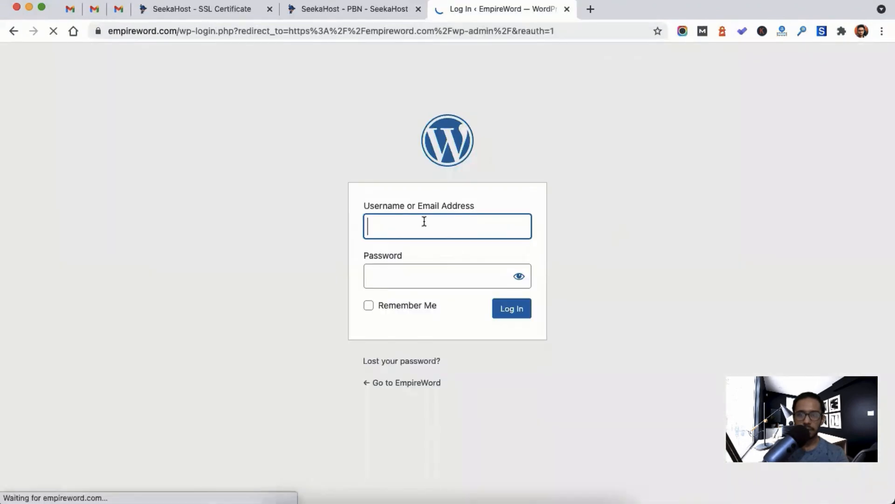
pyautogui.press('super+v')
# Copy the administrator password from the setup email, paste it into the login form's password field and log in to WordPress.
pyautogui.click(117, 11)
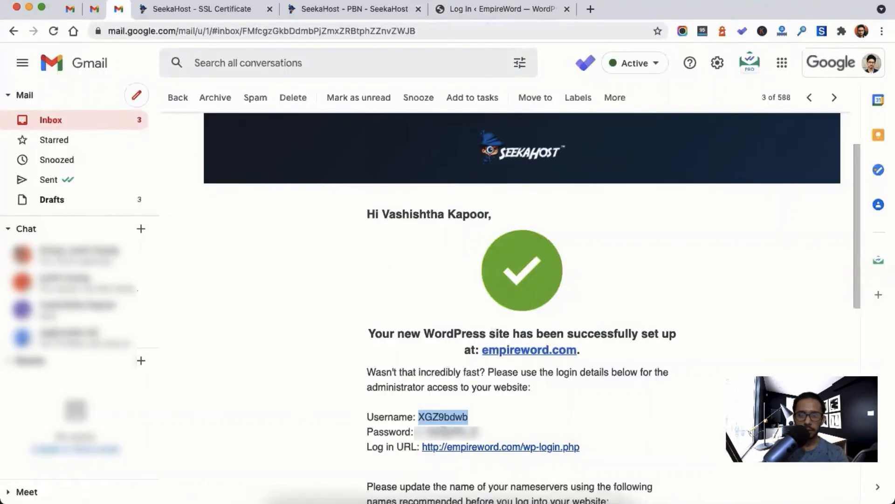
pyautogui.click(487, 14)
pyautogui.click(442, 287)
pyautogui.press('super+v')
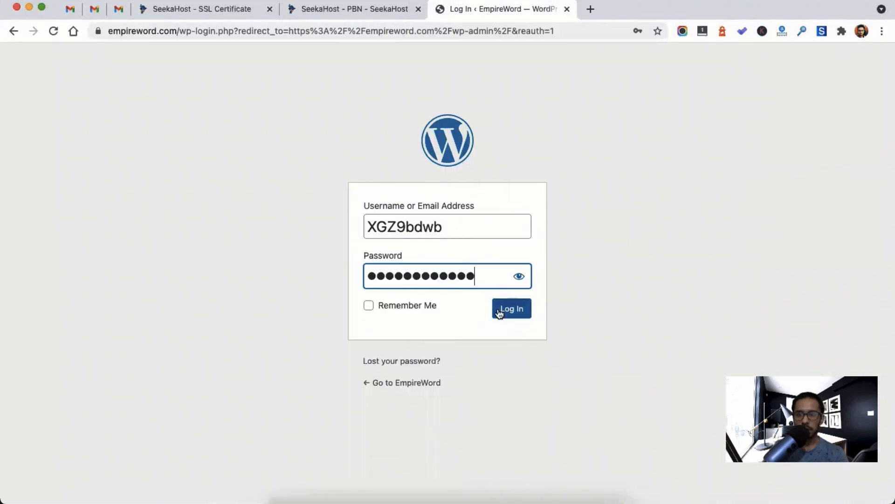
pyautogui.click(498, 311)
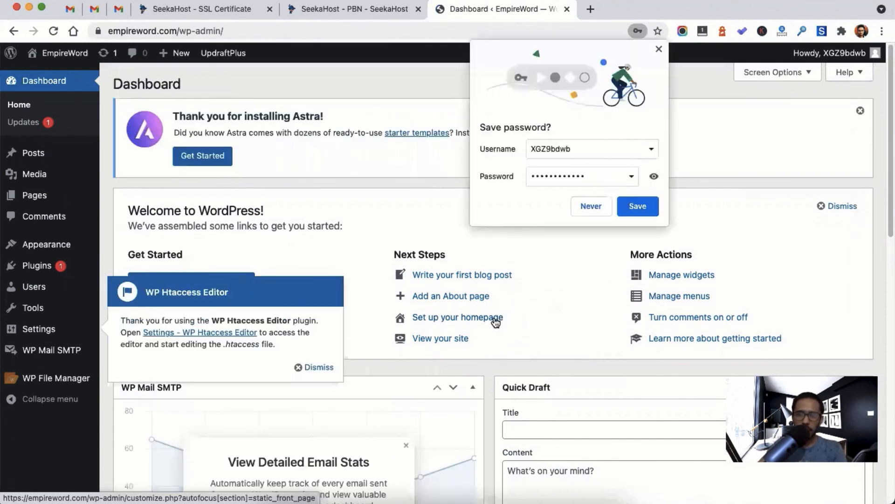
# Dismiss the browser's save-password prompt and the WP Htaccess Editor notice on the WordPress dashboard.
pyautogui.click(659, 49)
pyautogui.click(324, 367)
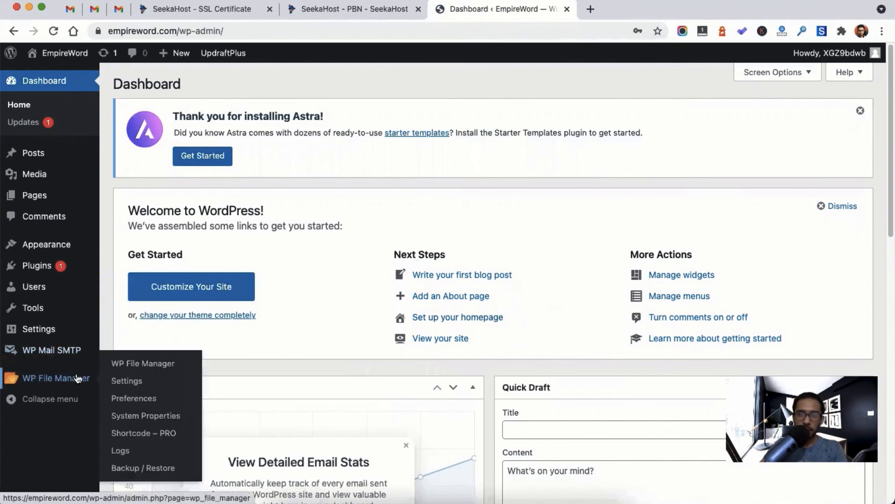
# Review the site's installed themes and plugins, dismissing the UpdraftPlus welcome notice.
pyautogui.moveTo(36, 263)
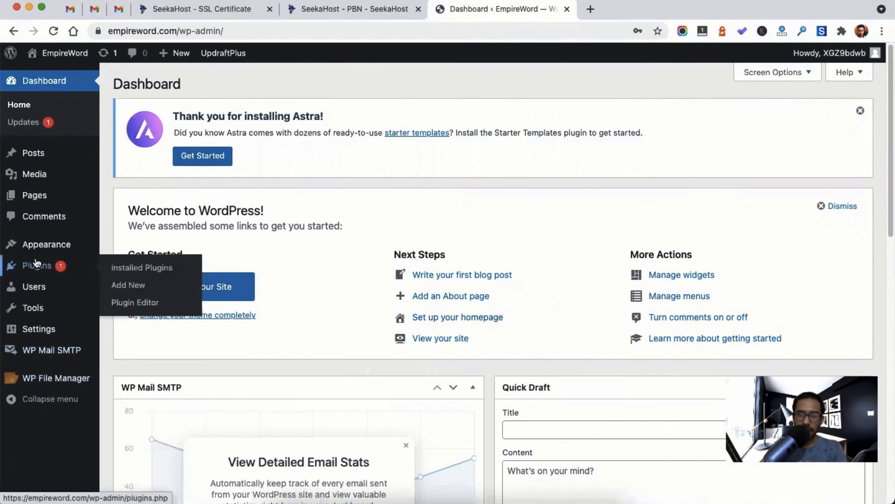
pyautogui.click(47, 252)
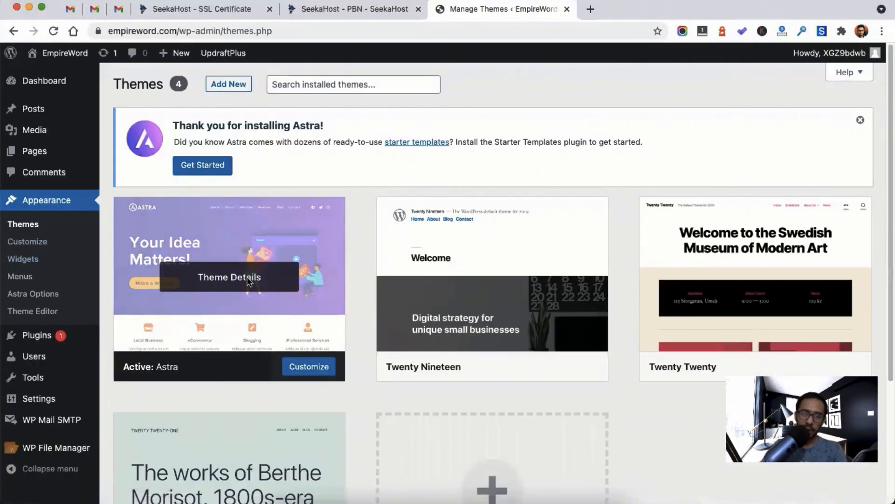
pyautogui.click(37, 340)
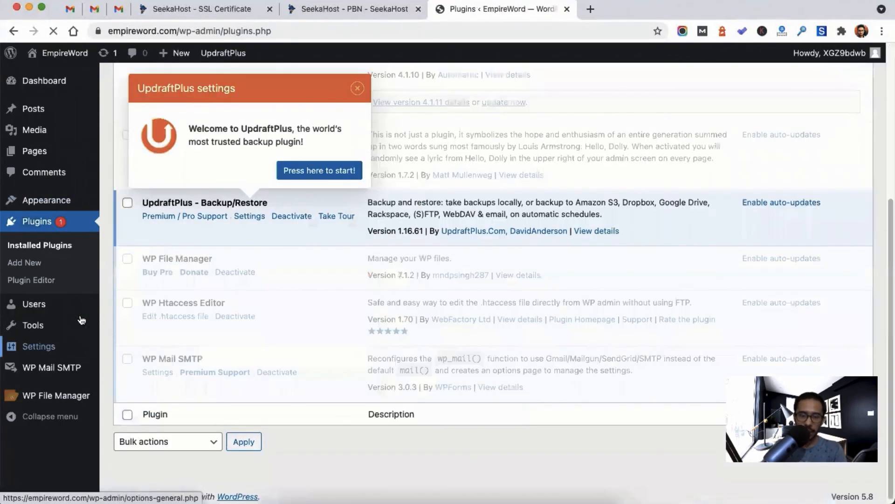
pyautogui.click(358, 89)
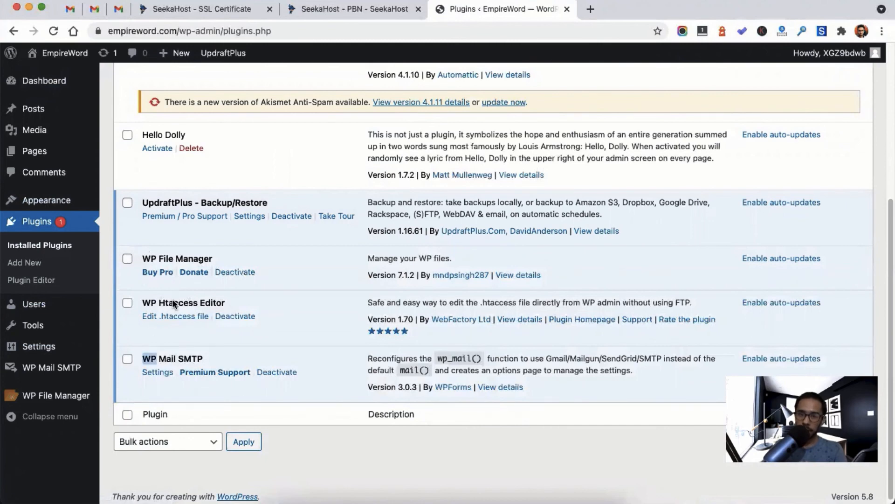
pyautogui.scroll(5, 173, 304)
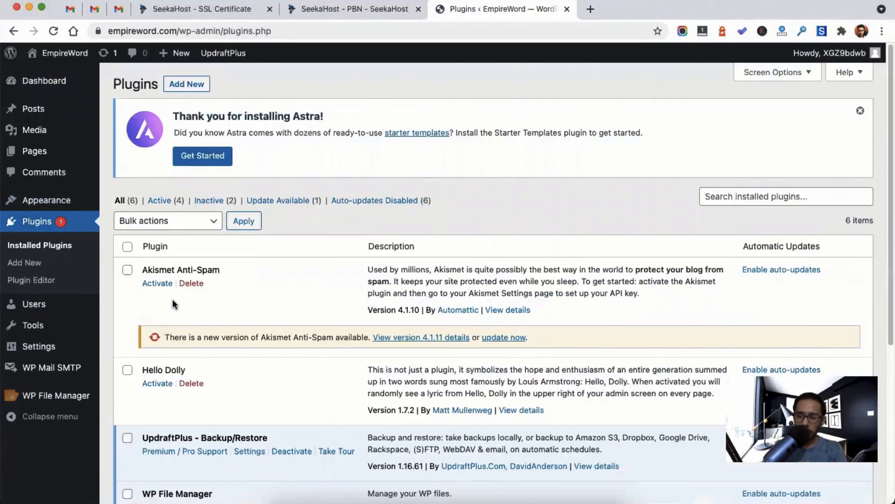
pyautogui.moveTo(46, 199)
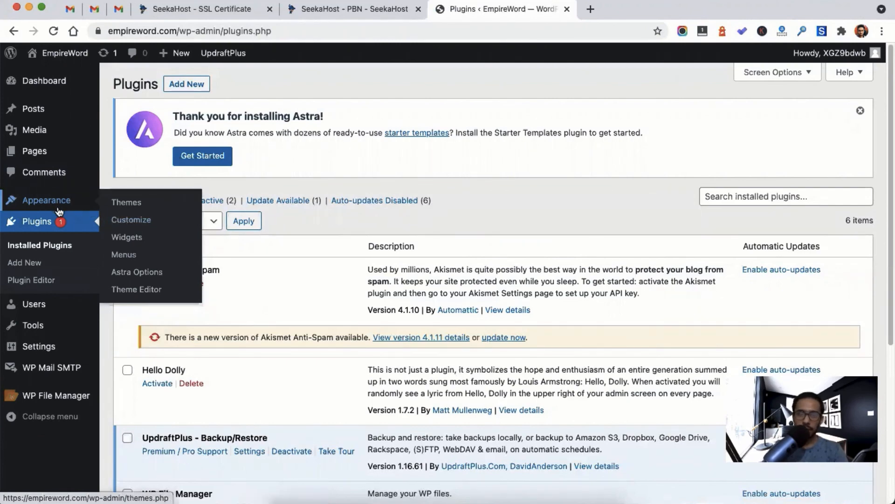
# Move the default "Hello world!" post to the trash.
pyautogui.click(34, 114)
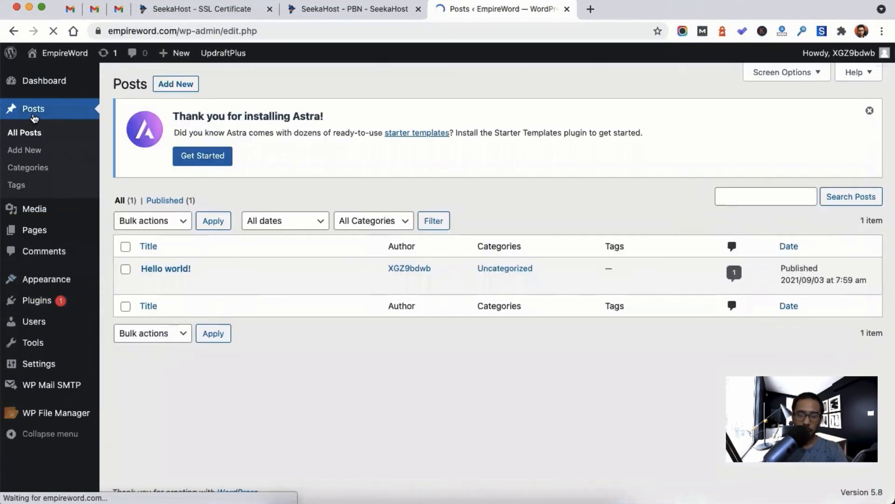
pyautogui.moveTo(244, 286)
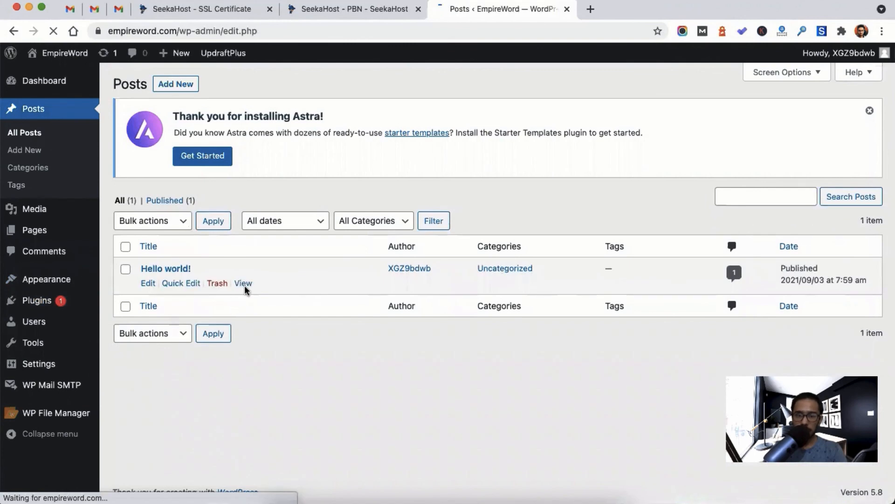
pyautogui.click(213, 284)
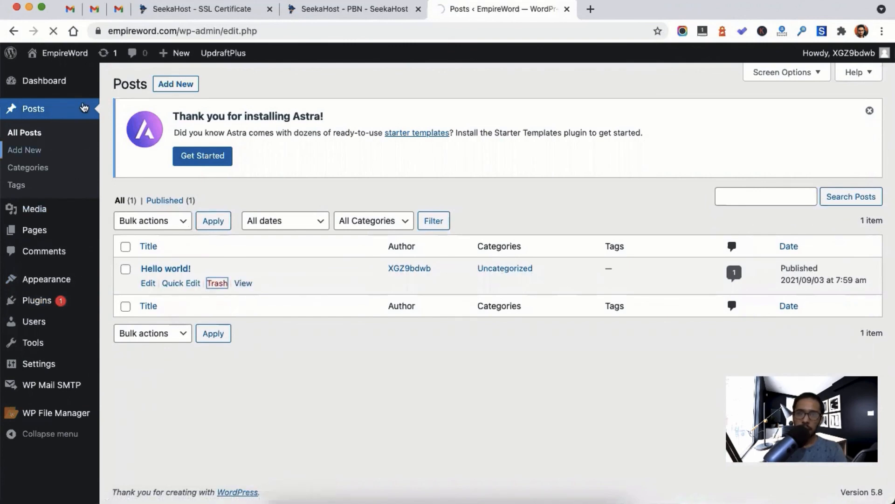
# Open the live EmpireWord site in a new browser tab and switch to it.
pyautogui.rightClick(66, 53)
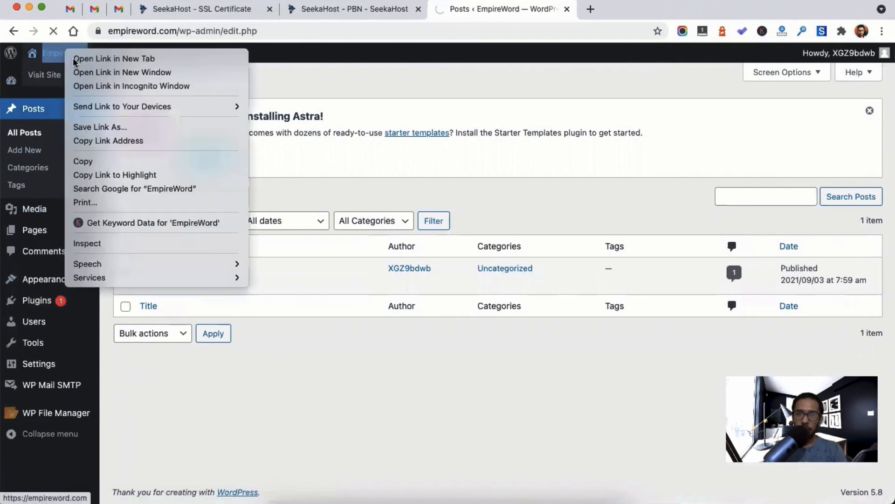
pyautogui.click(75, 59)
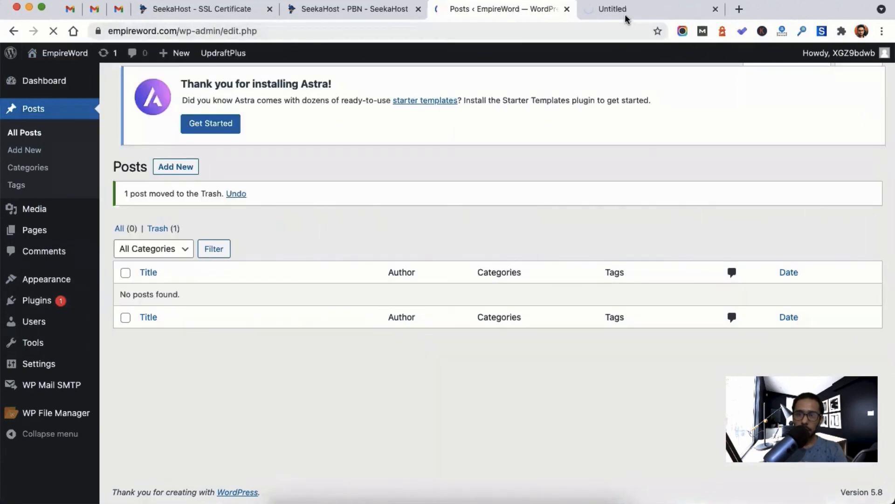
pyautogui.click(626, 15)
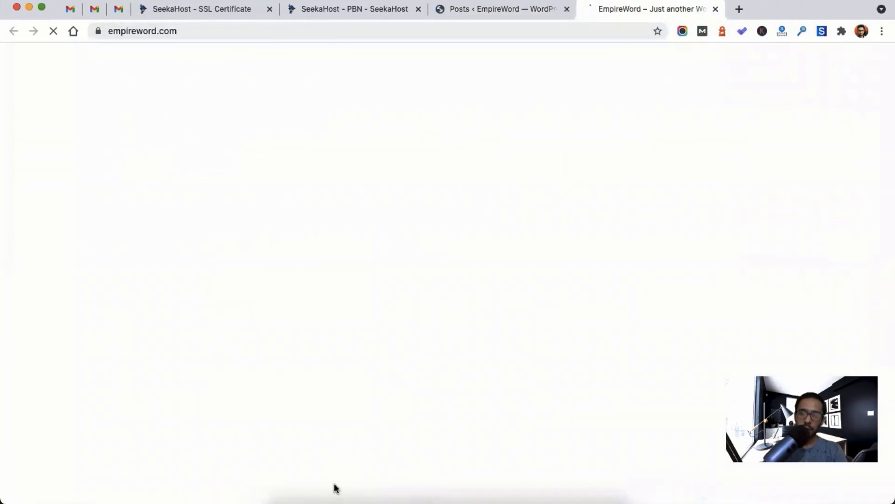